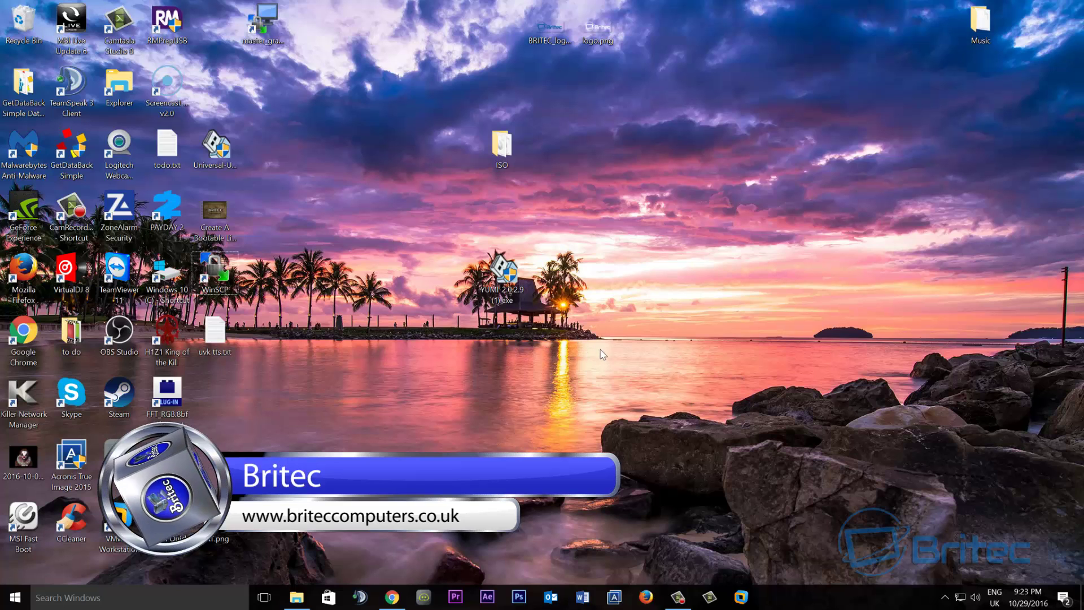
# - Review the YUMI Multiboot USB Creator page in Chrome and the image files in the desktop ISO folder
pyautogui.click(392, 596)
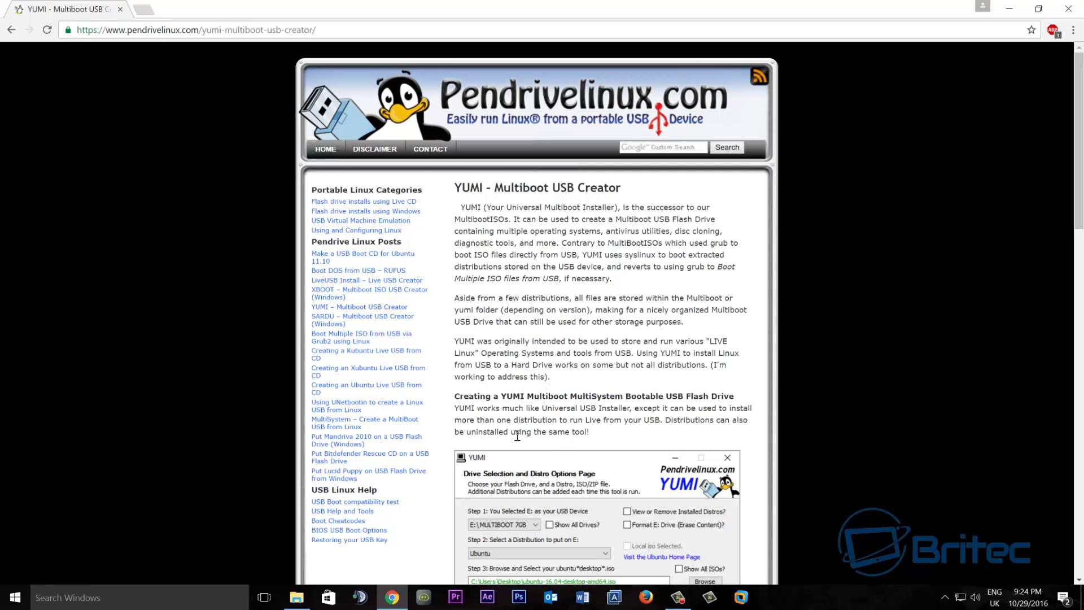
pyautogui.scroll(-2, 545, 462)
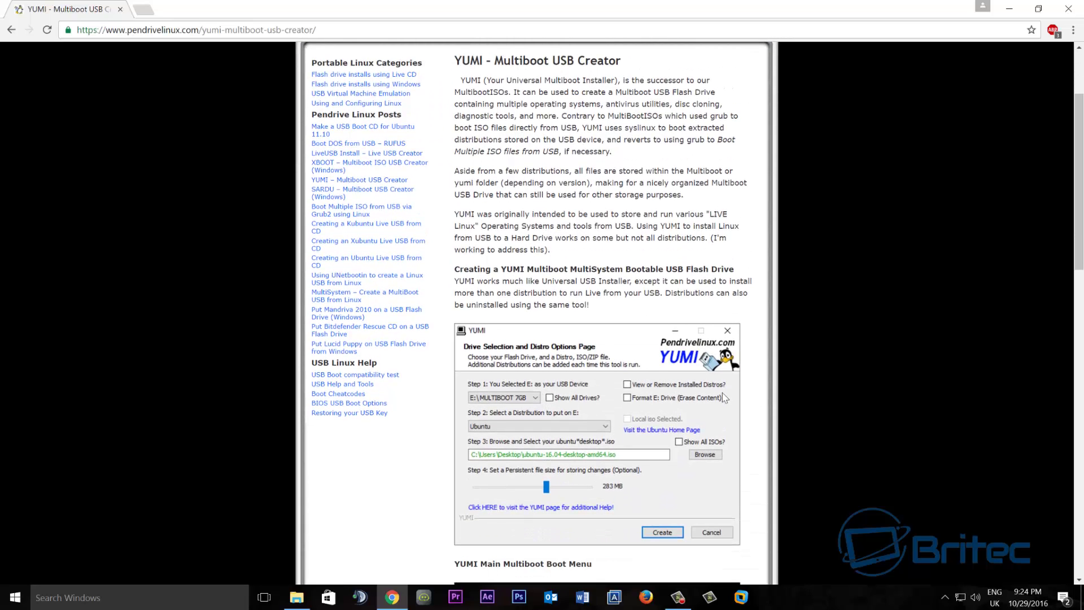
pyautogui.click(1009, 8)
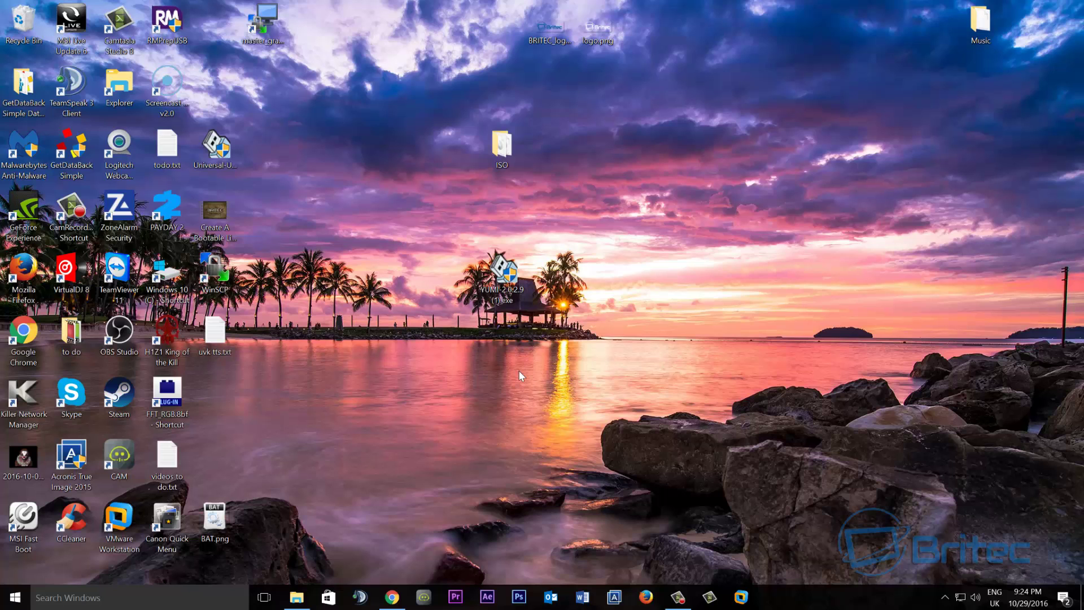
pyautogui.doubleClick(498, 151)
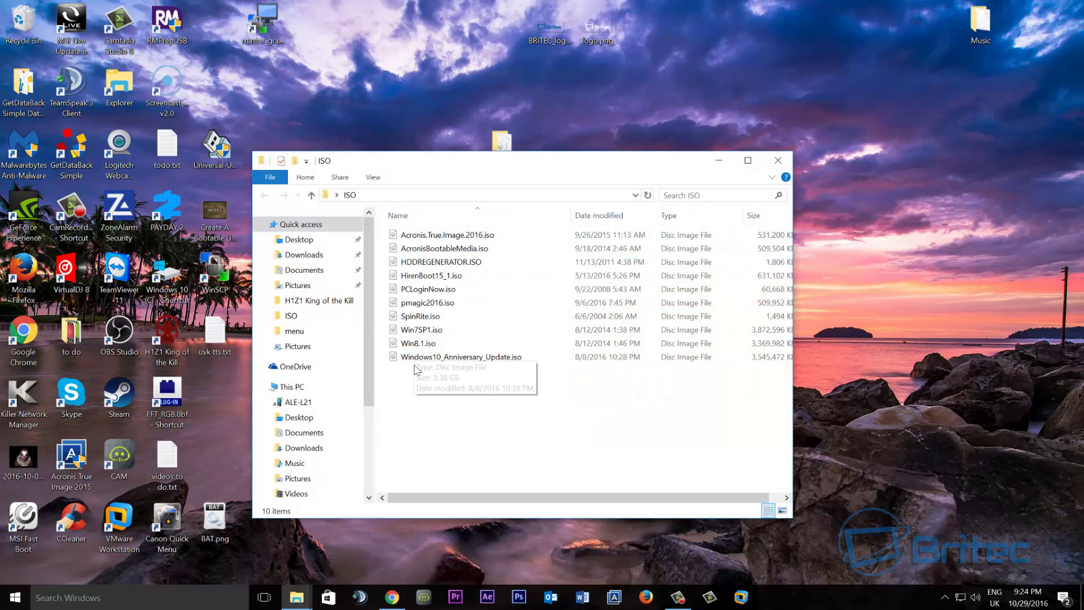
pyautogui.click(778, 161)
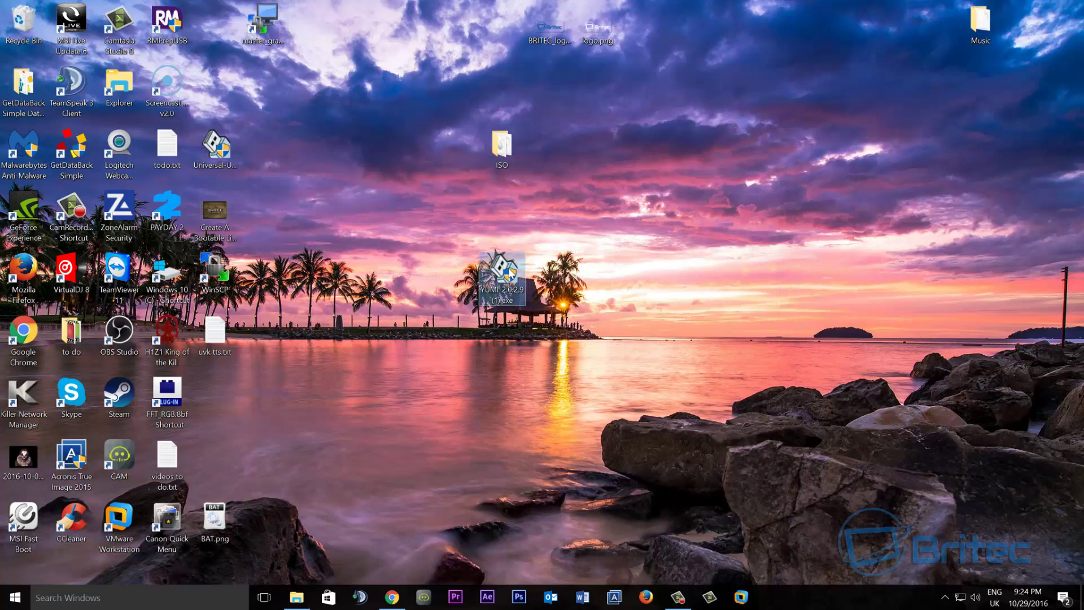
# - Launch the YUMI 2.0.2.9 executable from the desktop and accept its license agreement
pyautogui.doubleClick(505, 270)
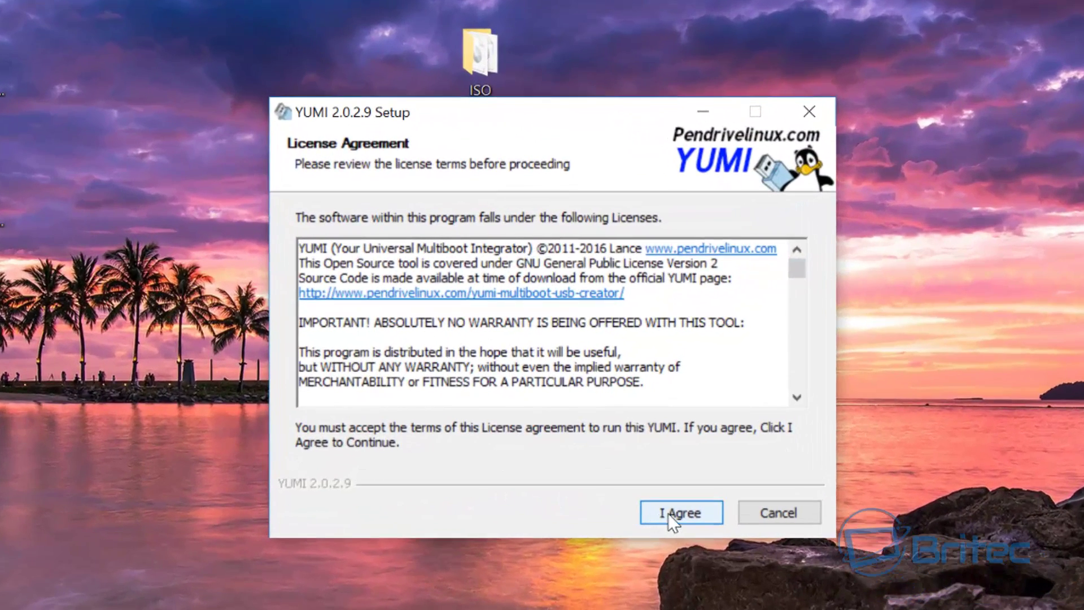
pyautogui.click(656, 491)
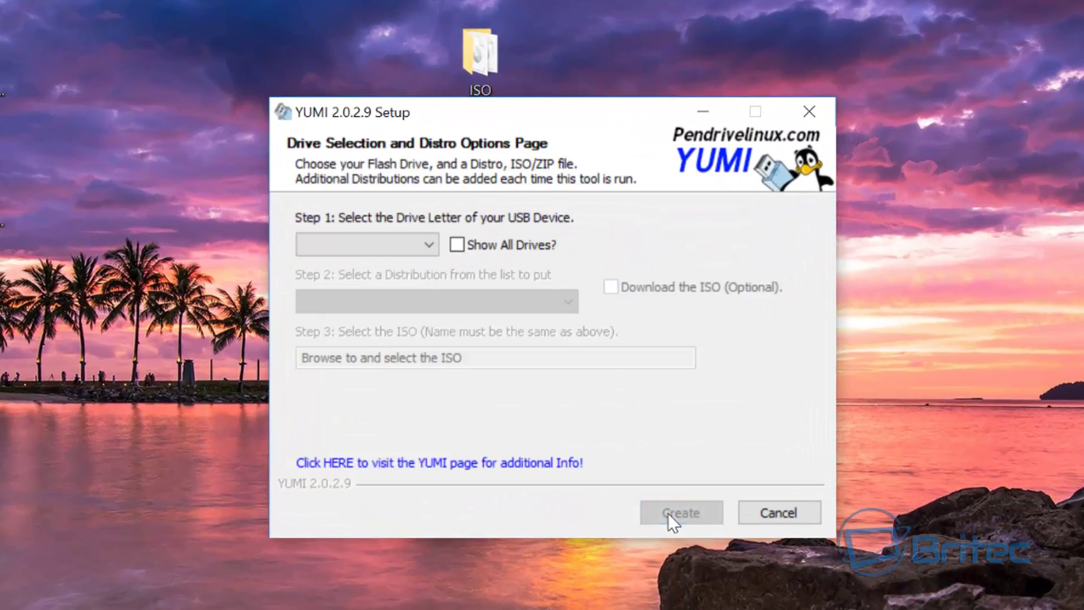
# - Show all drives, select H:\ MULTIBOOT as the USB device, and check that drive in This PC
pyautogui.click(459, 244)
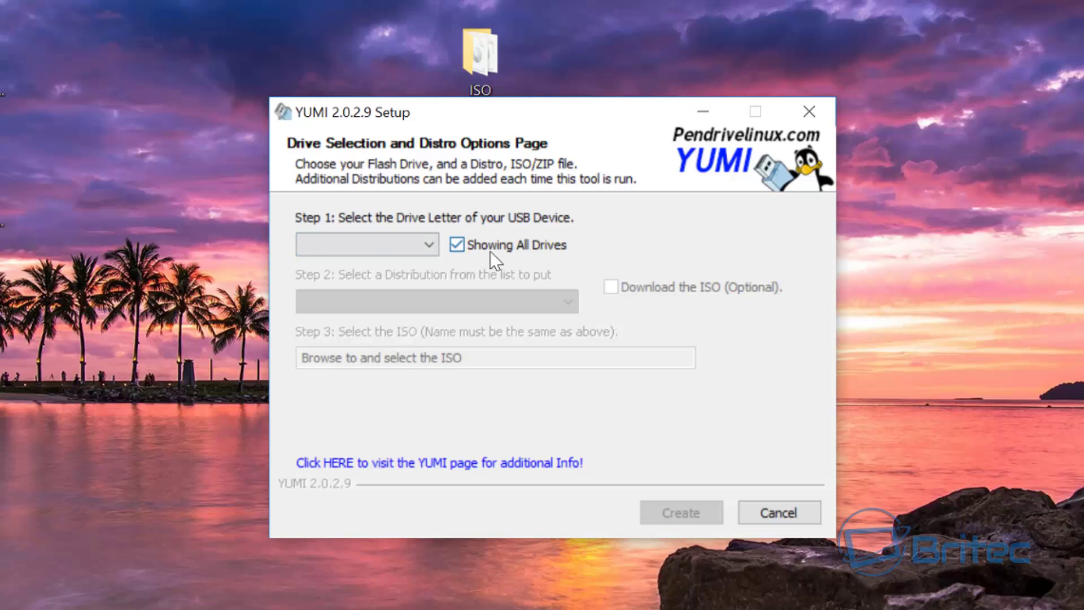
pyautogui.click(431, 245)
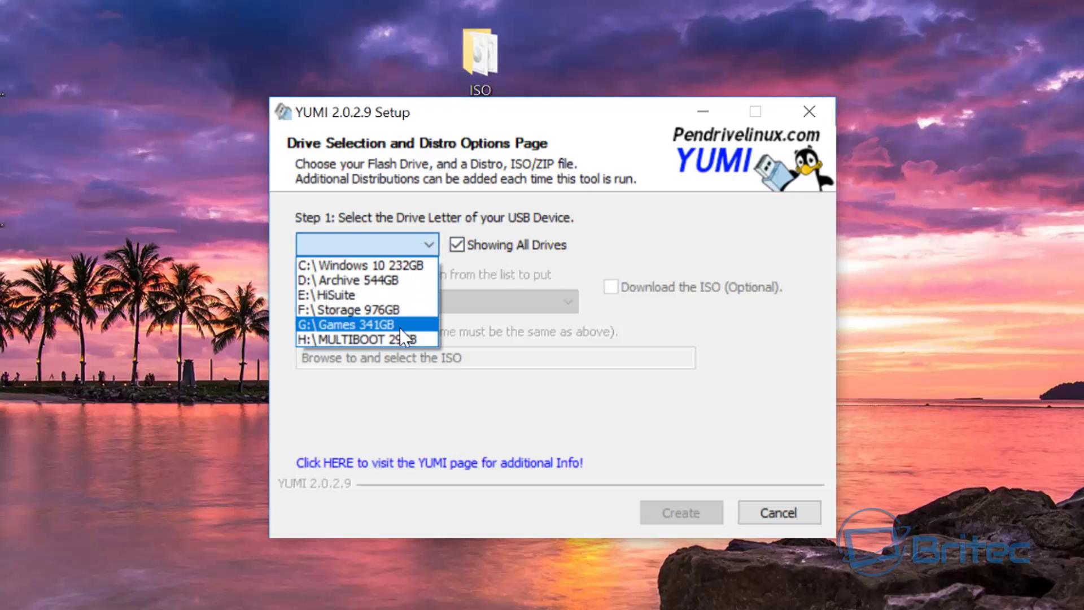
pyautogui.click(371, 336)
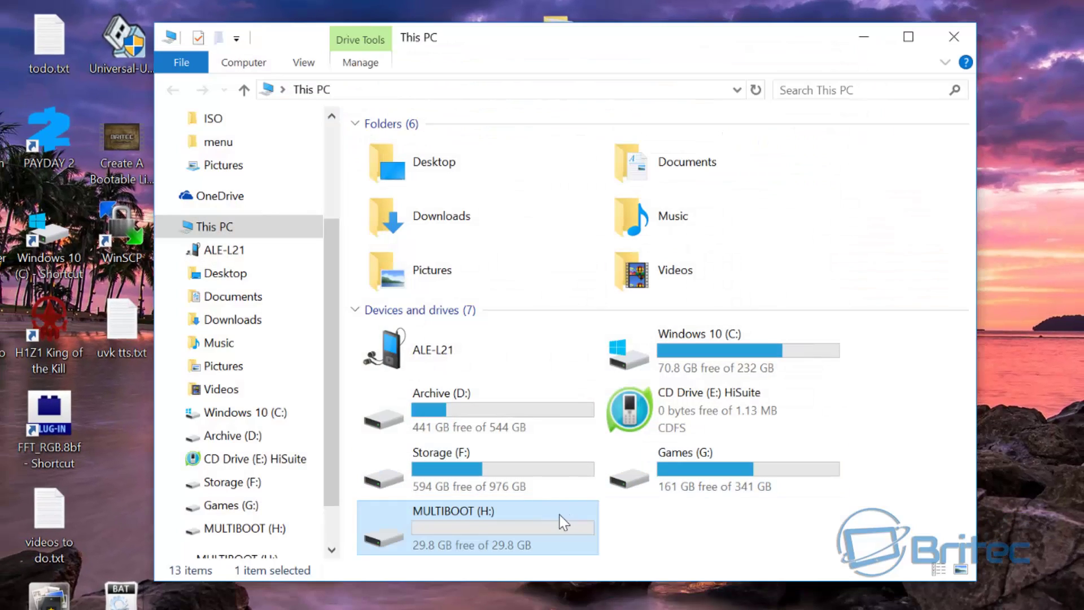
pyautogui.doubleClick(460, 530)
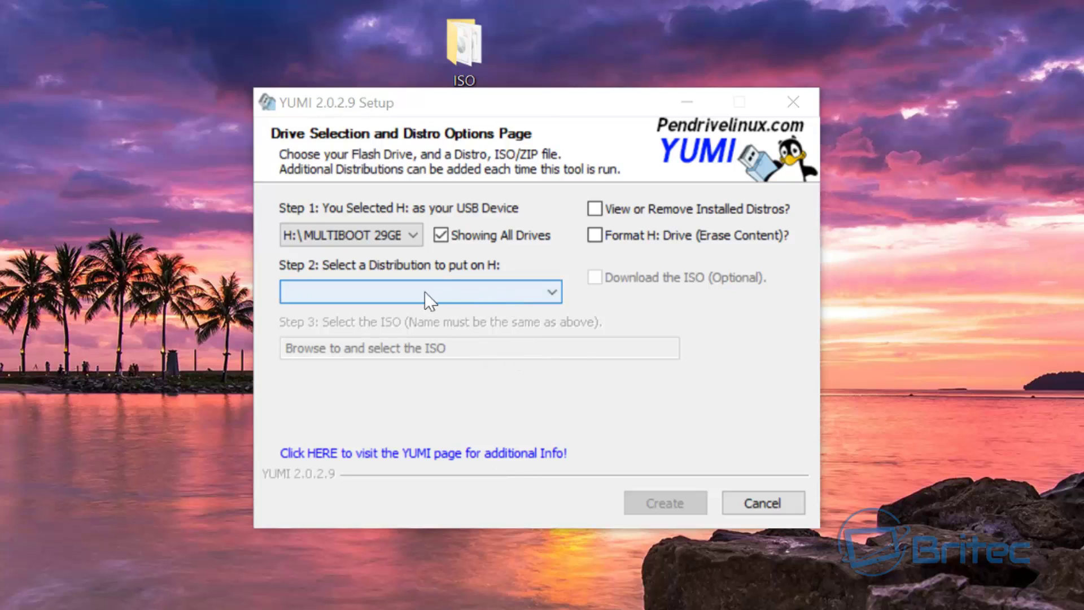
# - Enable FAT32 formatting of drive H: and choose Windows 10 Installer as the distribution
pyautogui.click(594, 235)
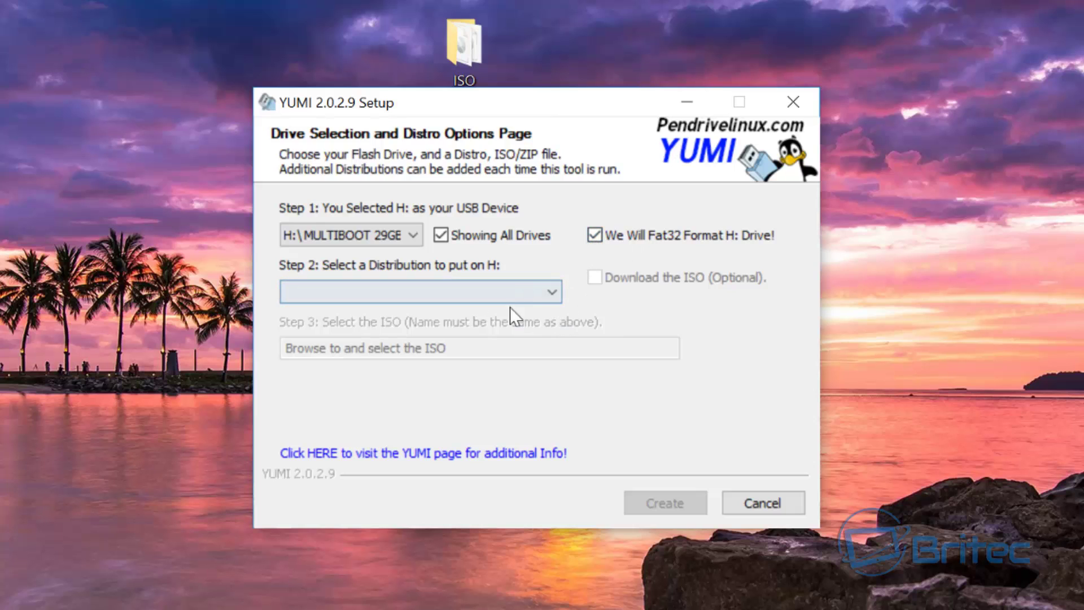
pyautogui.click(552, 291)
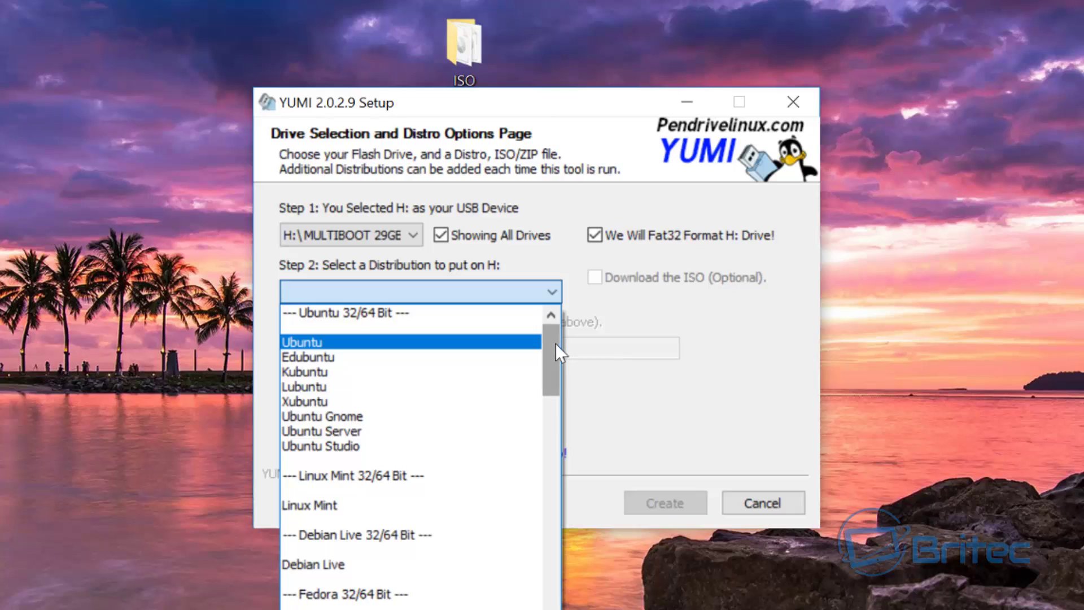
pyautogui.moveTo(554, 343); pyautogui.dragTo(524, 563)
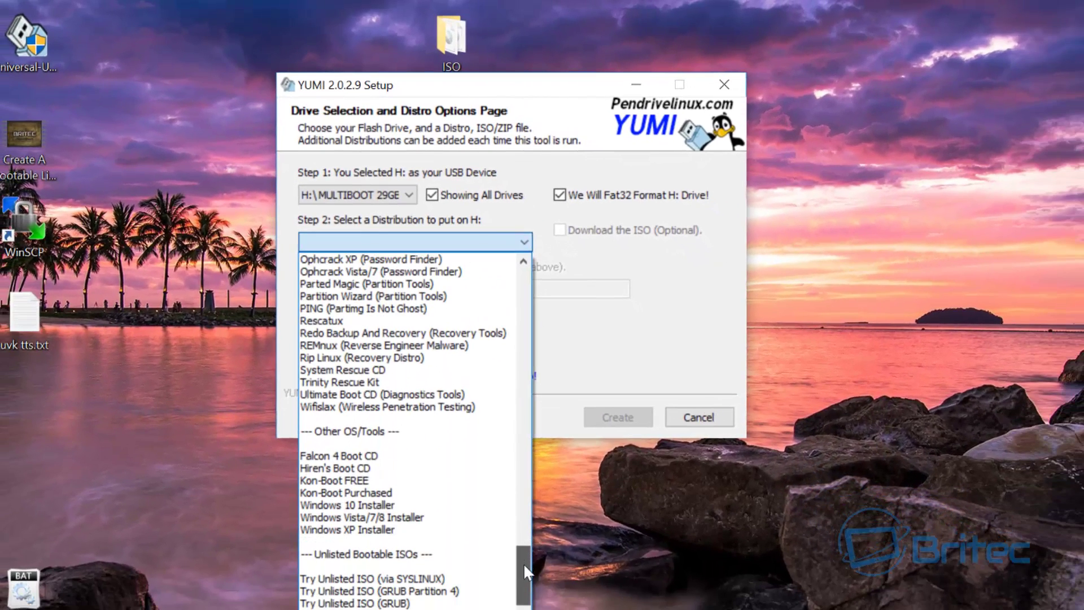
pyautogui.click(361, 506)
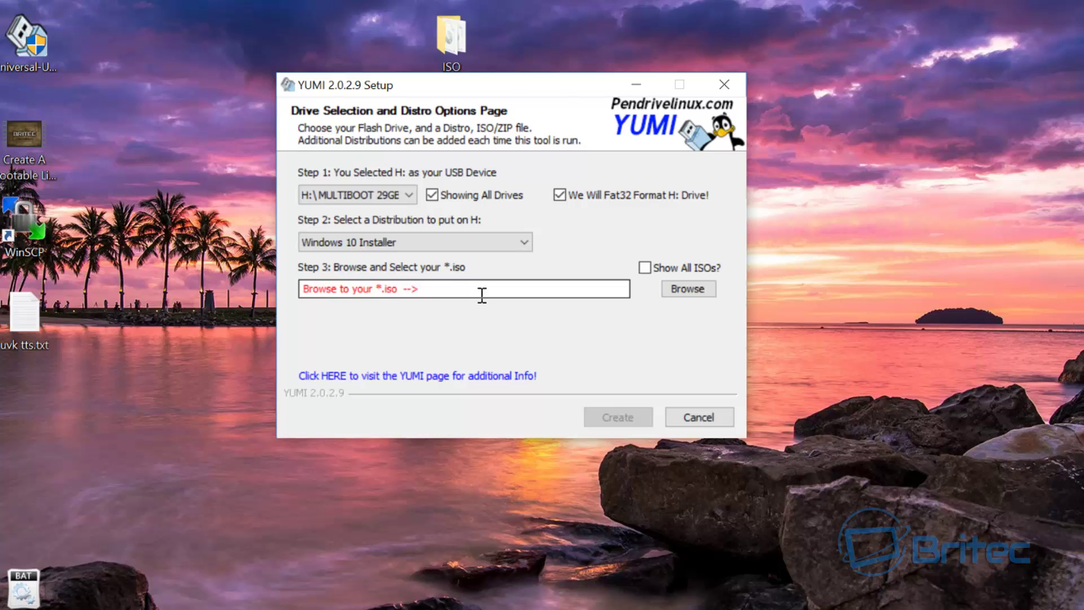
# - Load Windows10_Anniversary_Update.iso from the desktop ISO folder as the source image and check its path
pyautogui.click(673, 289)
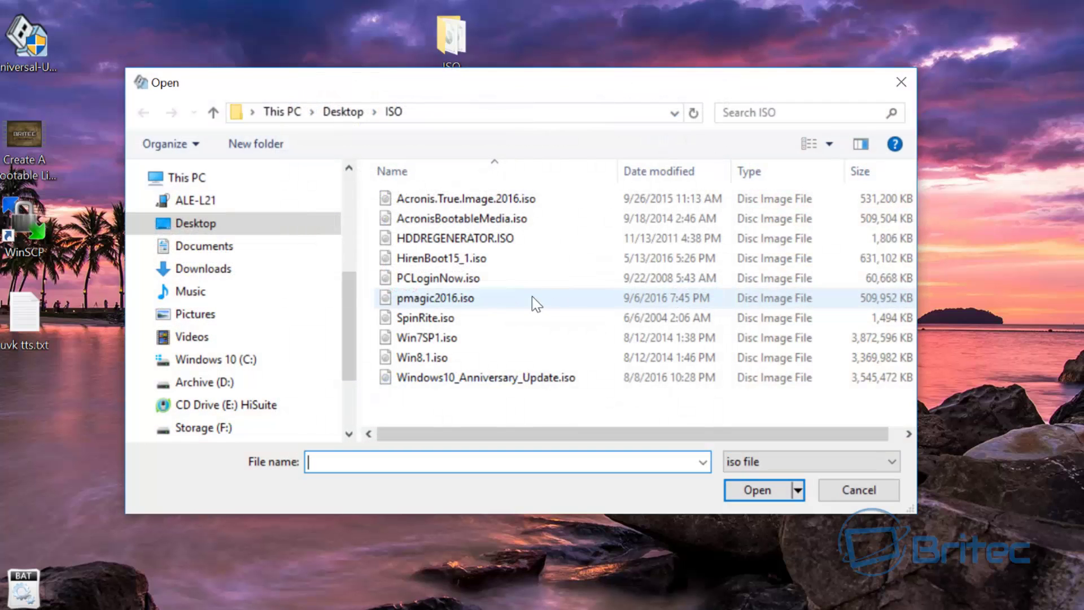
pyautogui.click(477, 381)
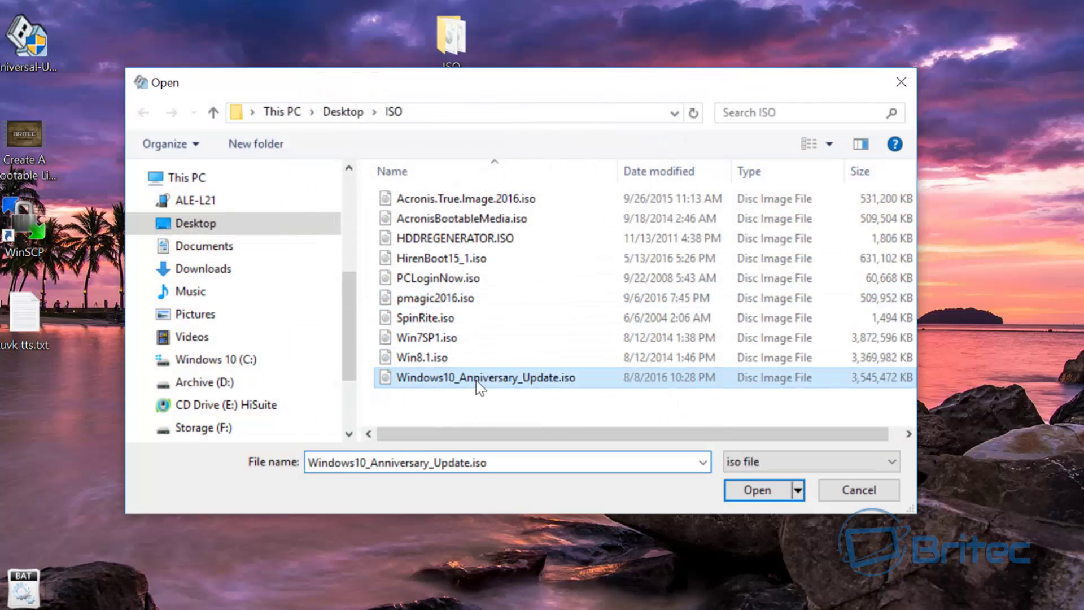
pyautogui.click(756, 490)
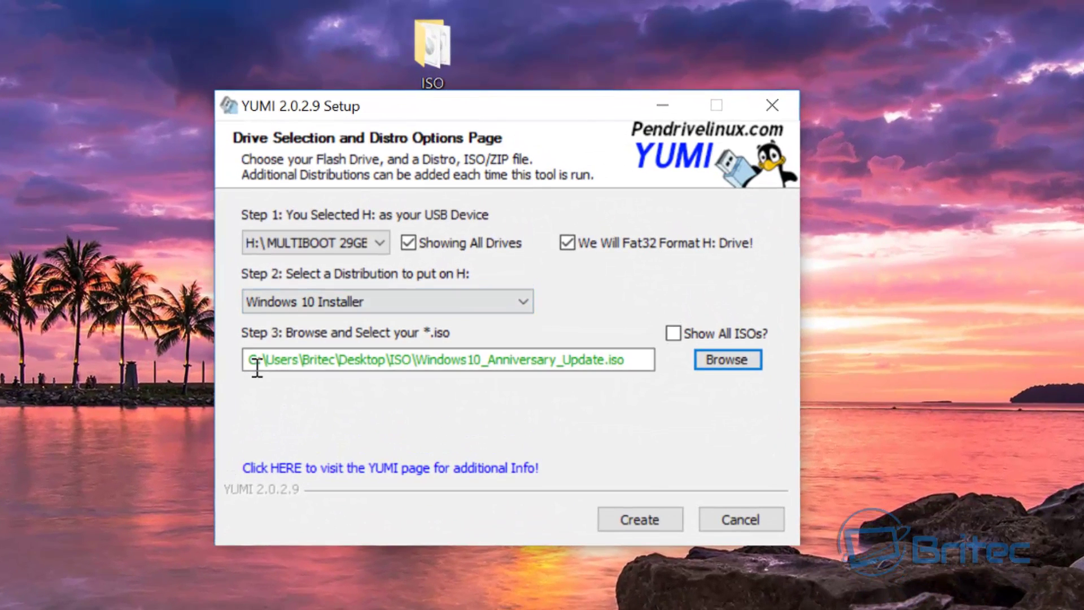
pyautogui.moveTo(305, 292); pyautogui.dragTo(549, 302)
pyautogui.moveTo(553, 377); pyautogui.dragTo(660, 379)
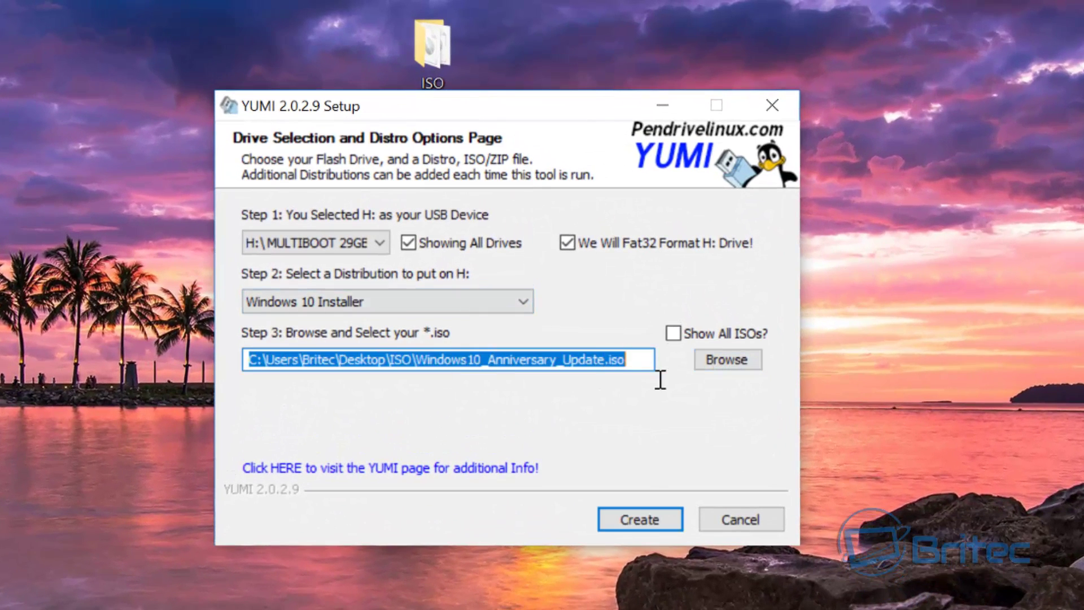
pyautogui.click(612, 364)
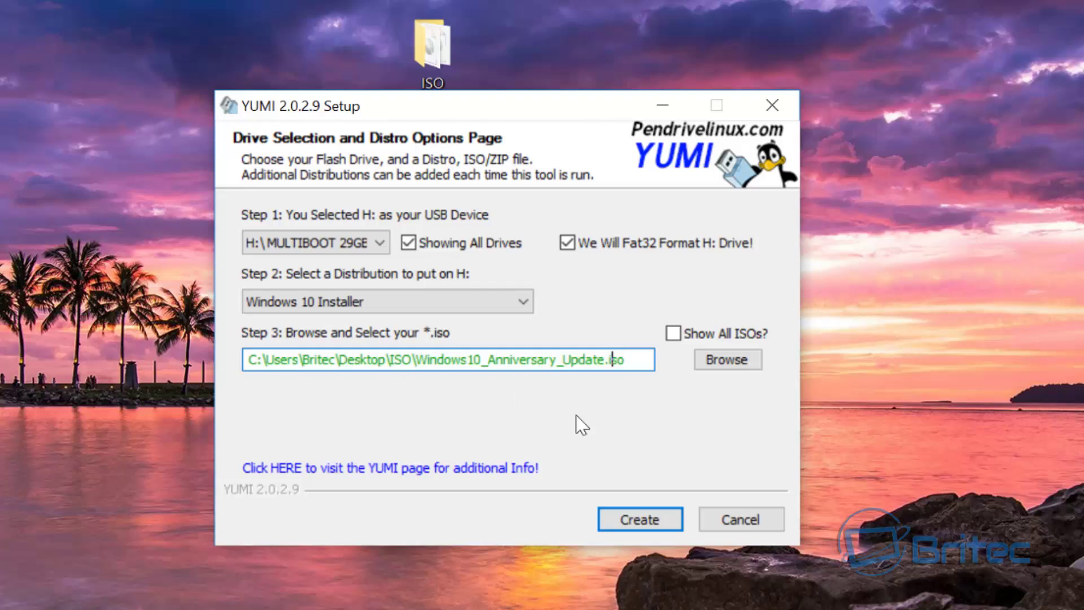
# - Format drive H: and install the Windows 10 Installer on it, then agree to add more ISOs
pyautogui.click(628, 515)
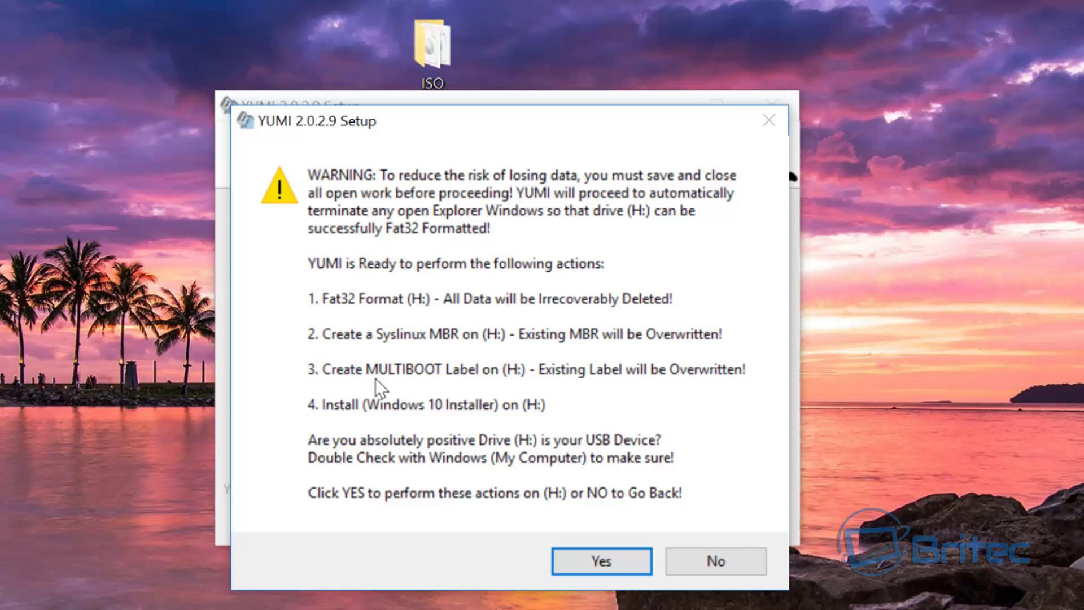
pyautogui.click(605, 562)
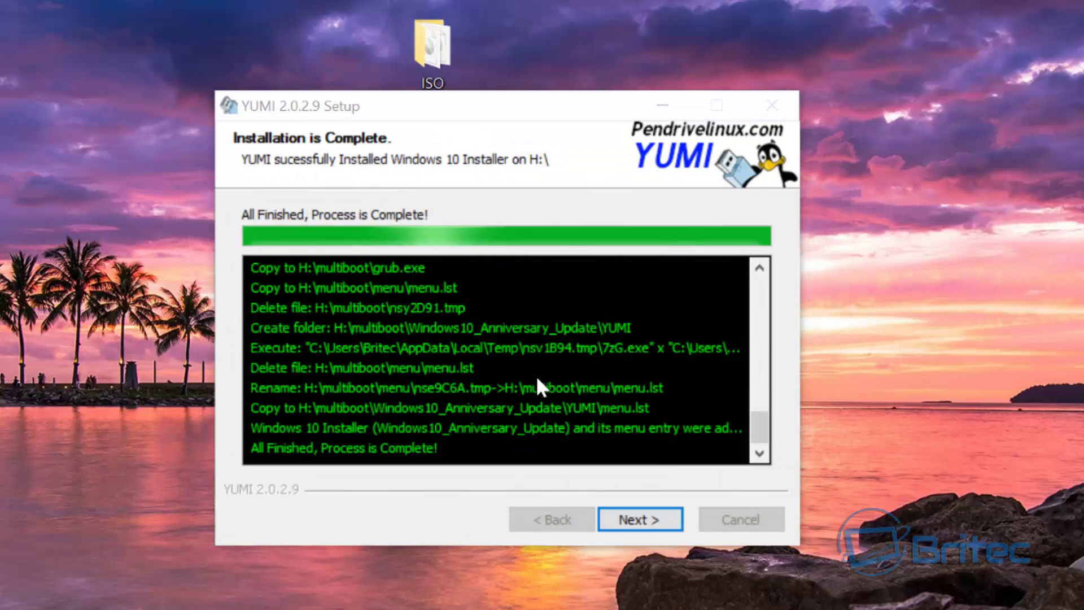
pyautogui.click(627, 518)
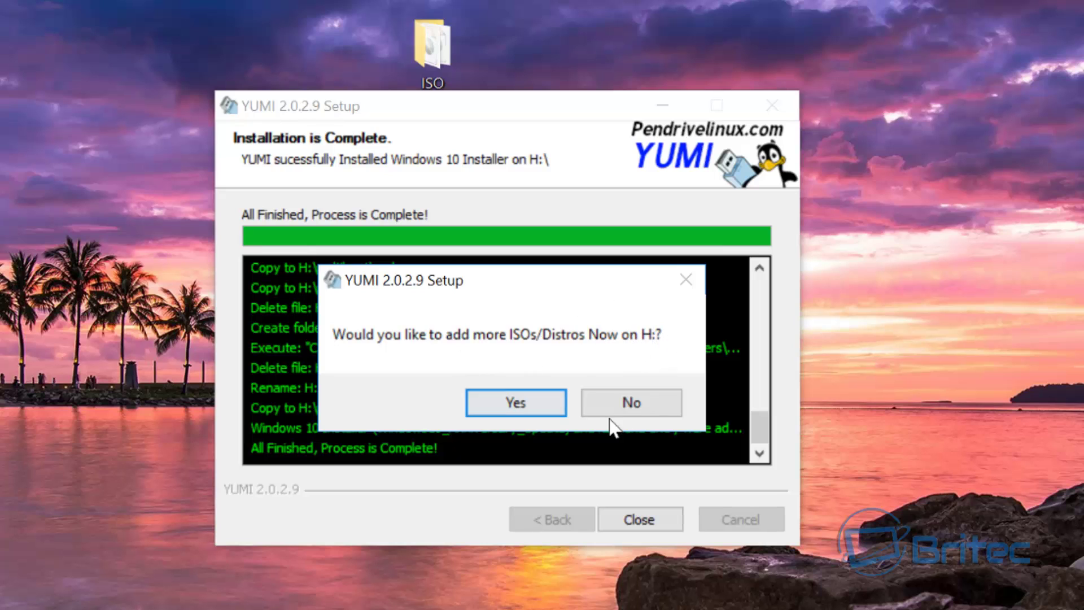
pyautogui.click(500, 408)
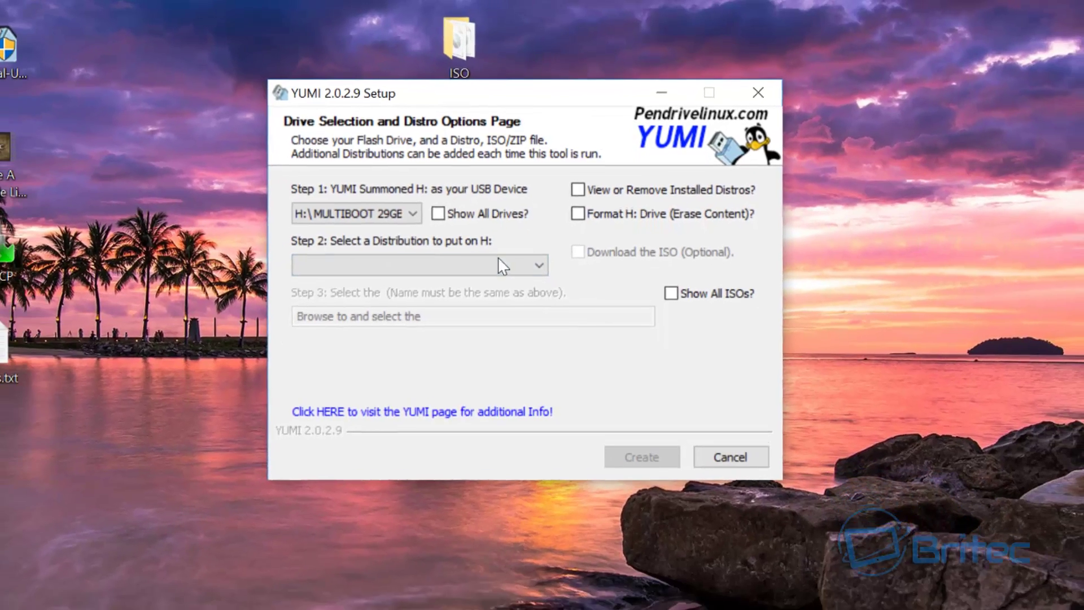
# - Choose Windows Vista/7/8 Installer as the distribution and load Win8.1.iso from the ISO folder
pyautogui.click(520, 301)
pyautogui.moveTo(546, 305); pyautogui.dragTo(545, 599)
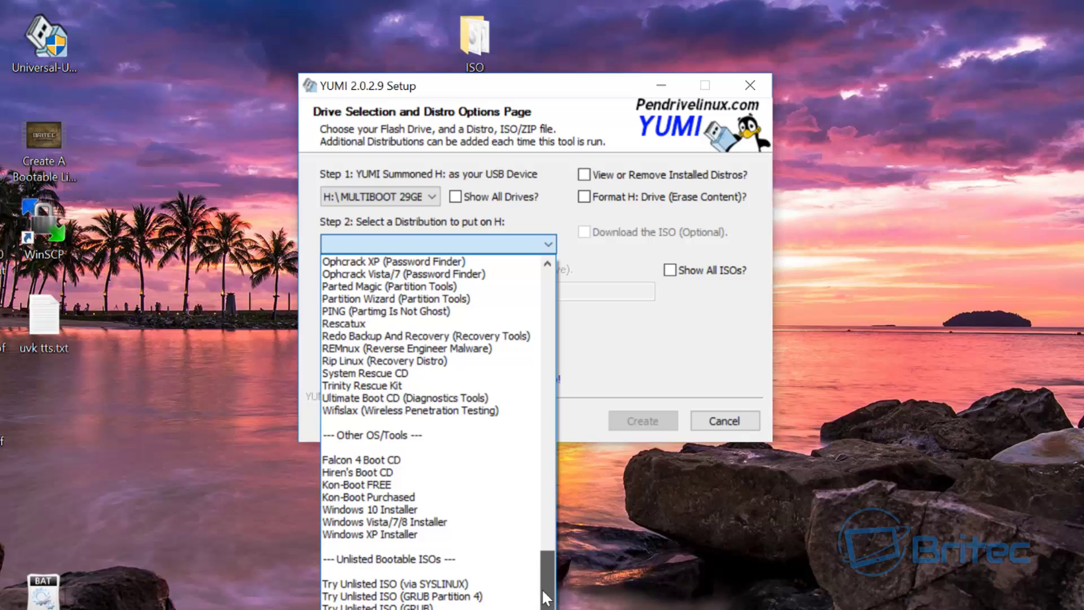
pyautogui.click(403, 522)
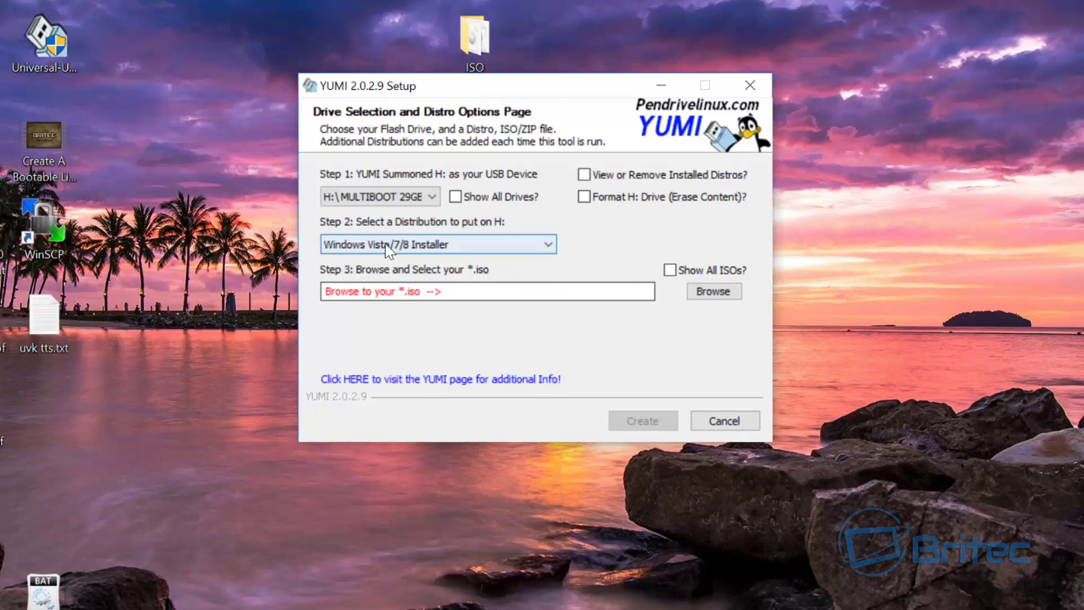
pyautogui.click(709, 296)
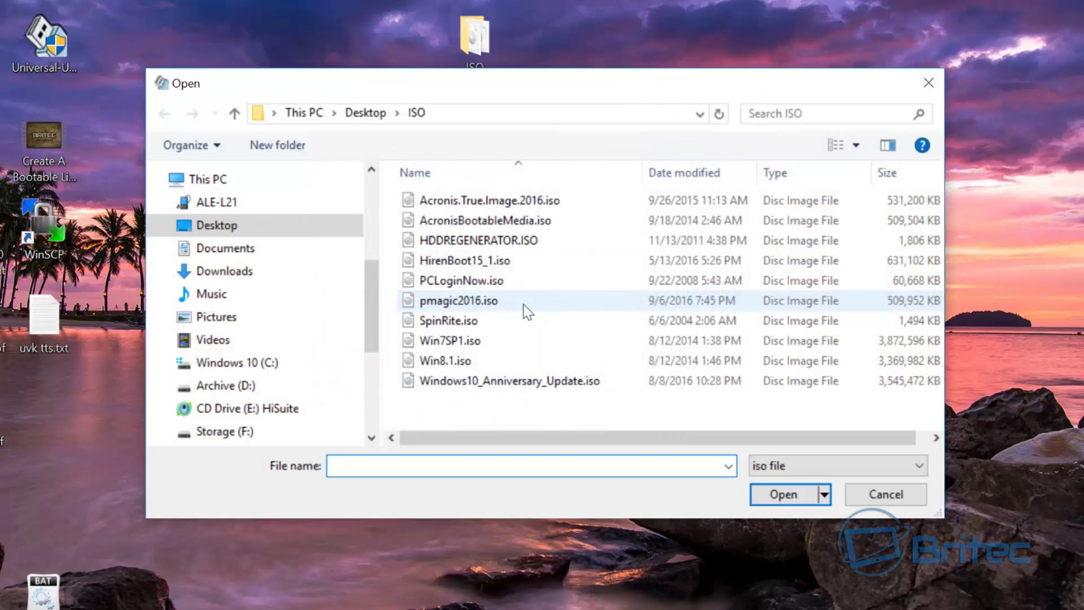
pyautogui.click(444, 361)
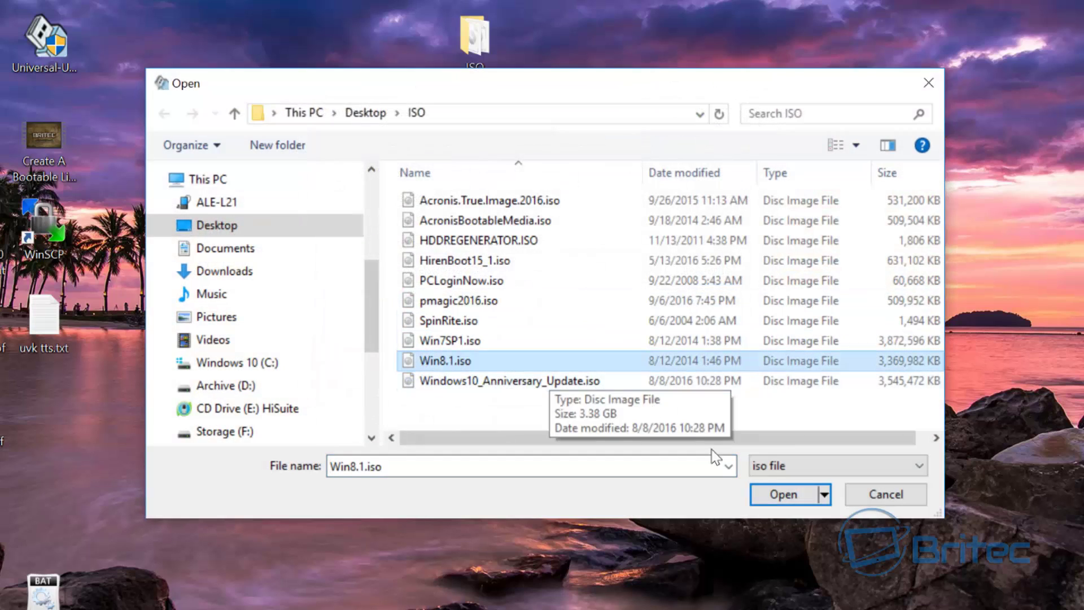
pyautogui.click(783, 494)
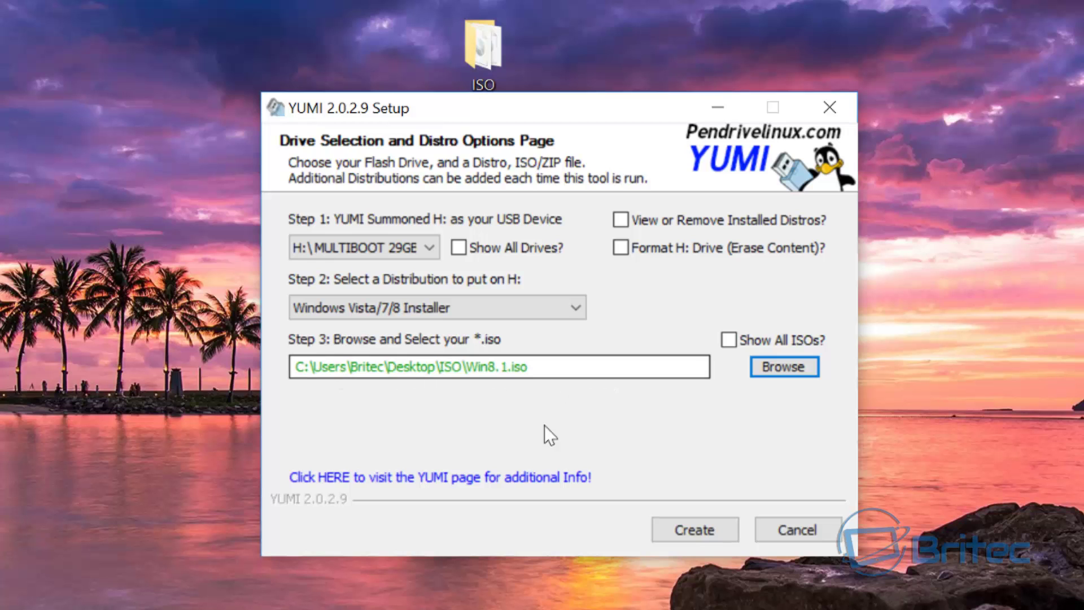
# - Install the Windows 8.1 image on drive H: and agree to add another ISO
pyautogui.click(690, 530)
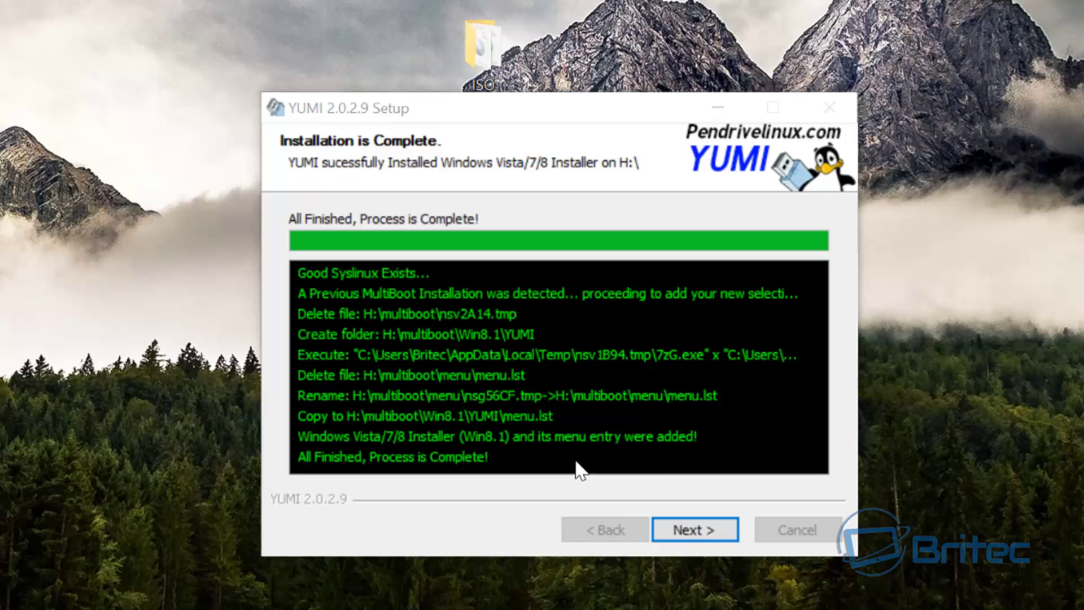
pyautogui.click(691, 530)
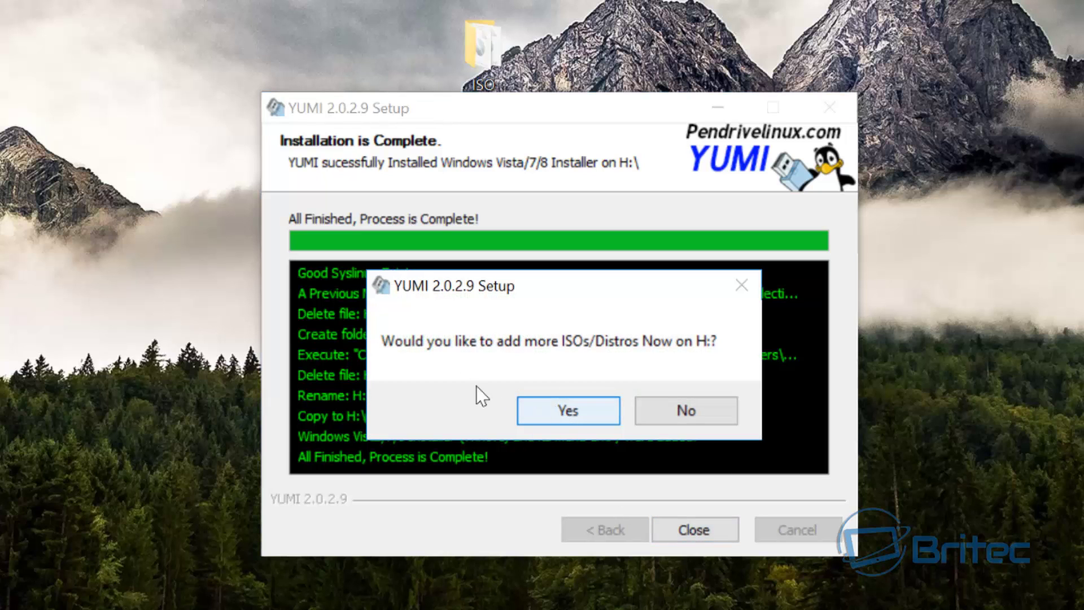
pyautogui.click(568, 419)
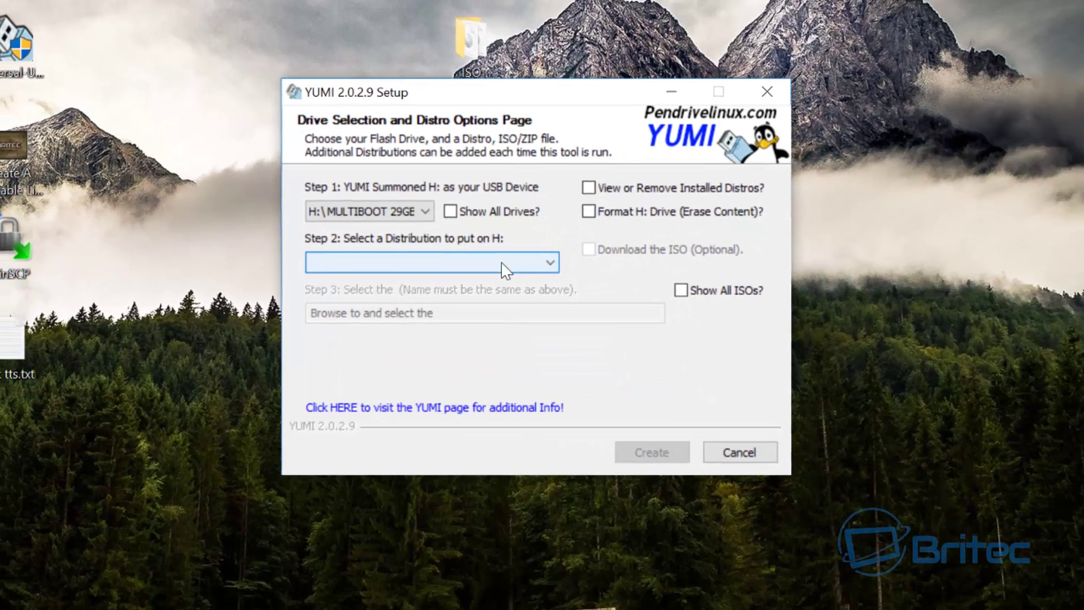
# - Choose Windows Vista/7/8 Installer as the distribution and load Win7SP1.iso from the desktop ISO folder
pyautogui.click(546, 264)
pyautogui.click(563, 320)
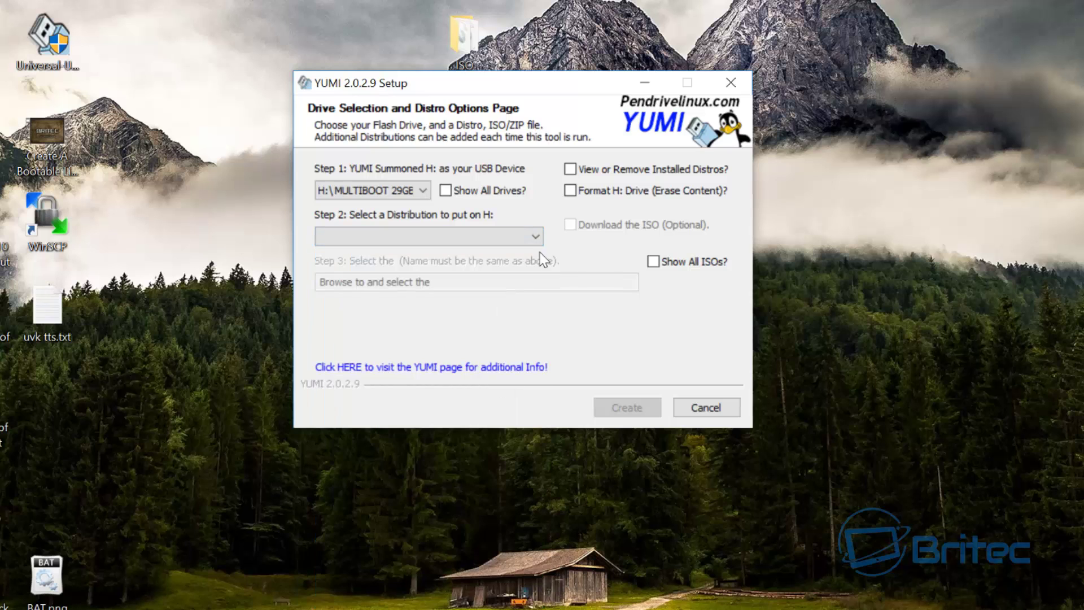
pyautogui.click(535, 237)
pyautogui.moveTo(536, 282); pyautogui.dragTo(522, 550)
pyautogui.click(432, 504)
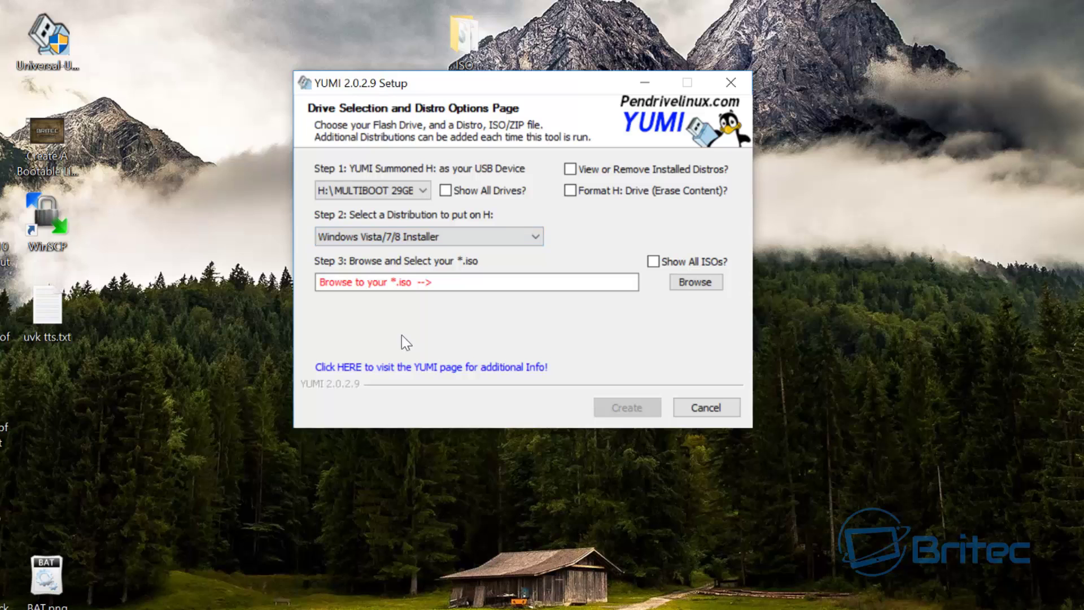
pyautogui.click(693, 282)
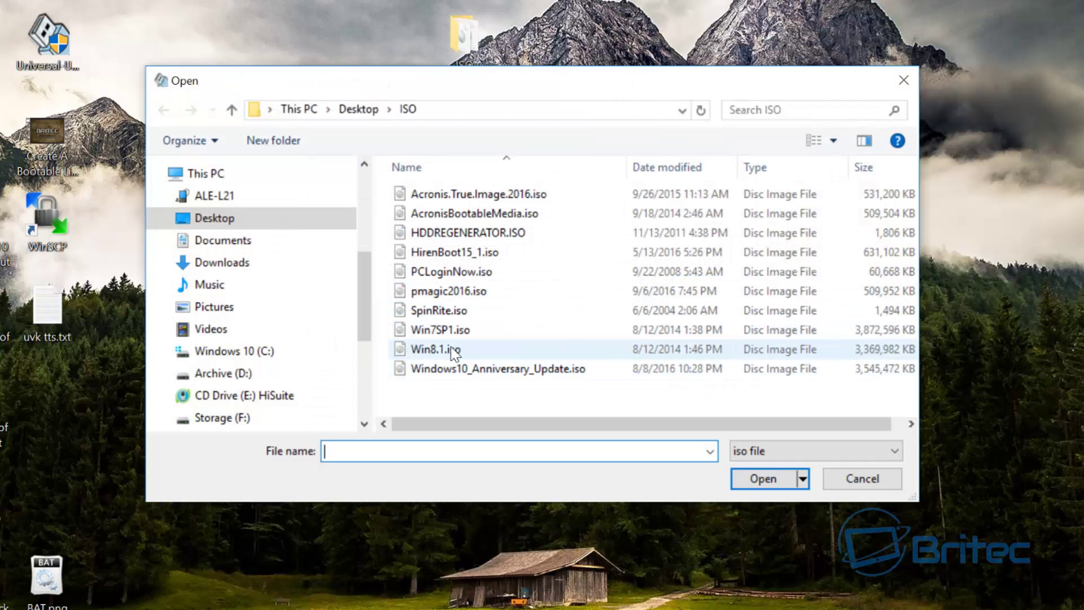
pyautogui.click(454, 331)
pyautogui.click(760, 478)
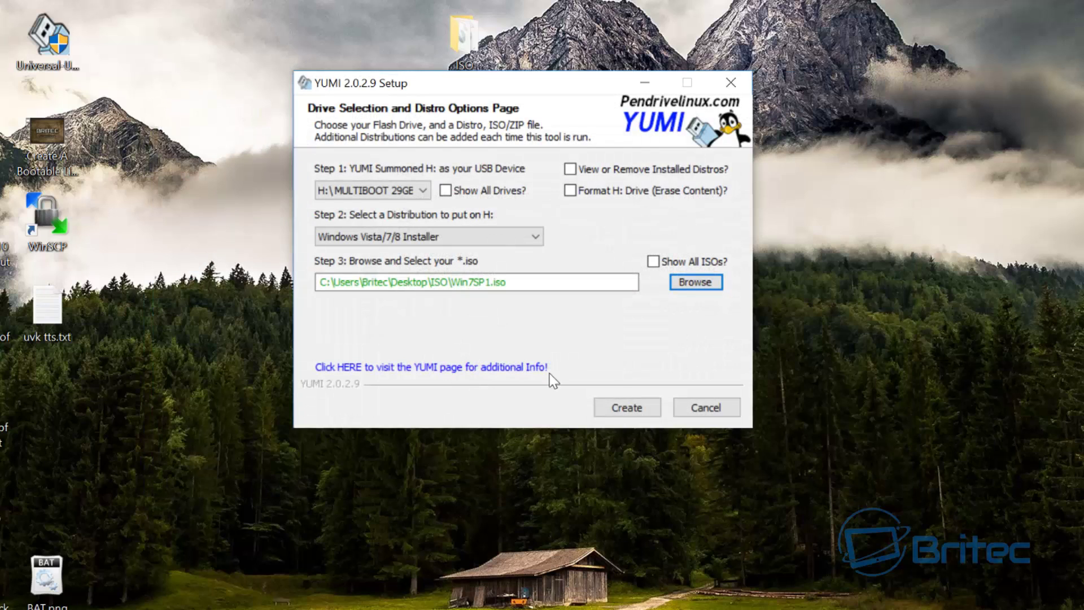
# - Install the Windows 7 SP1 image on drive H:, checking the MULTIBOOT drive meanwhile, and agree to add more ISOs
pyautogui.click(625, 407)
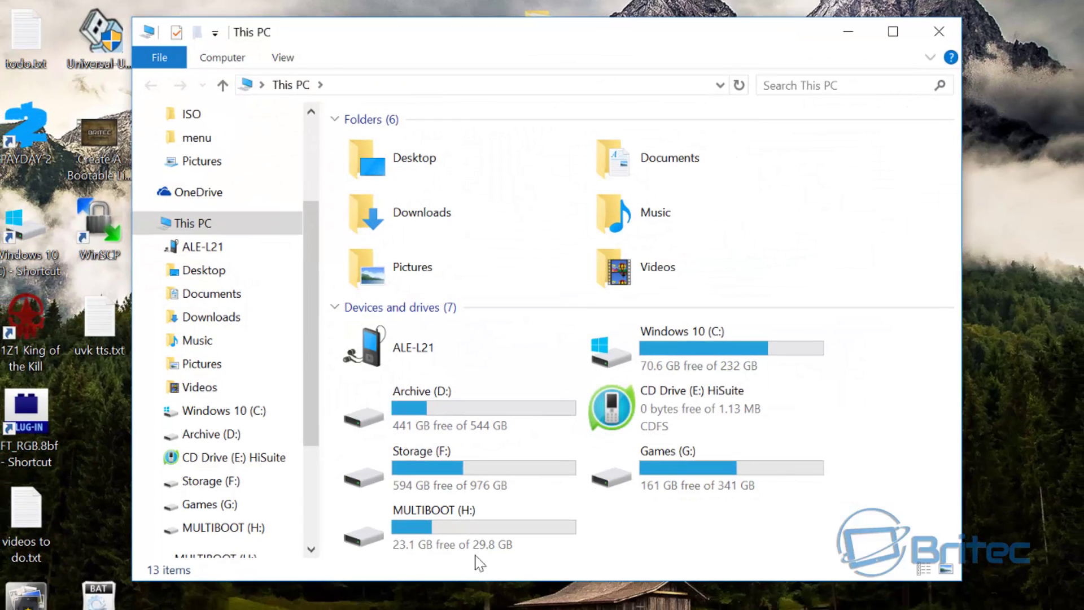
pyautogui.doubleClick(450, 519)
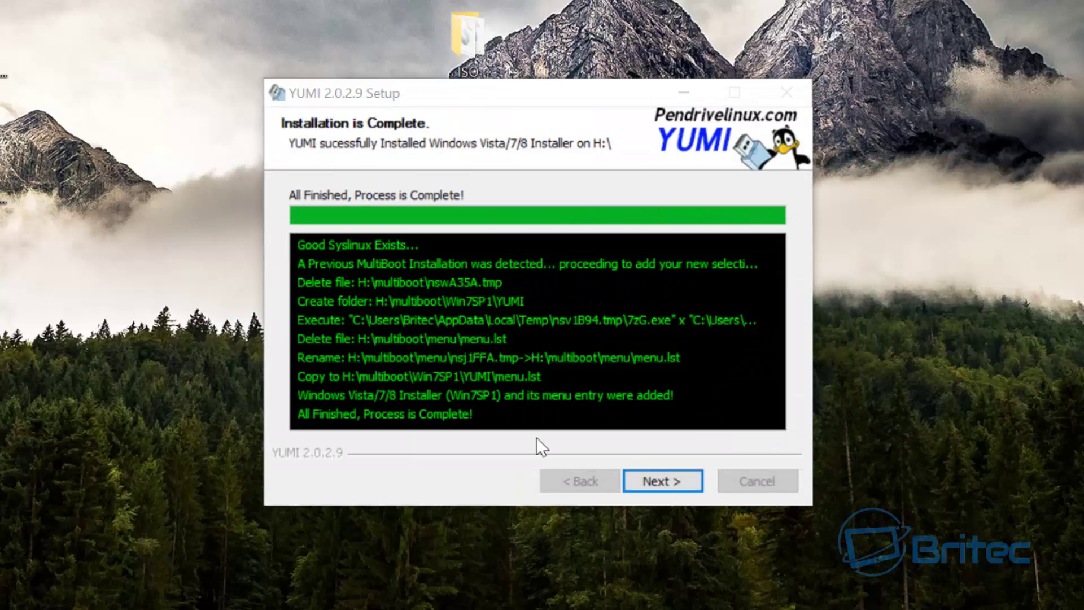
pyautogui.click(661, 487)
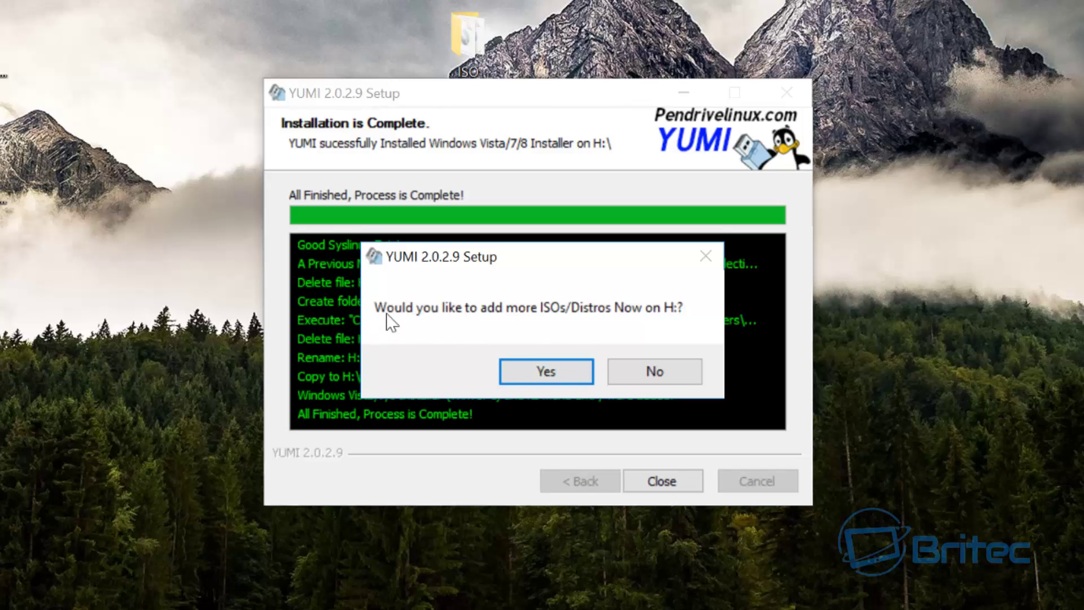
pyautogui.click(553, 365)
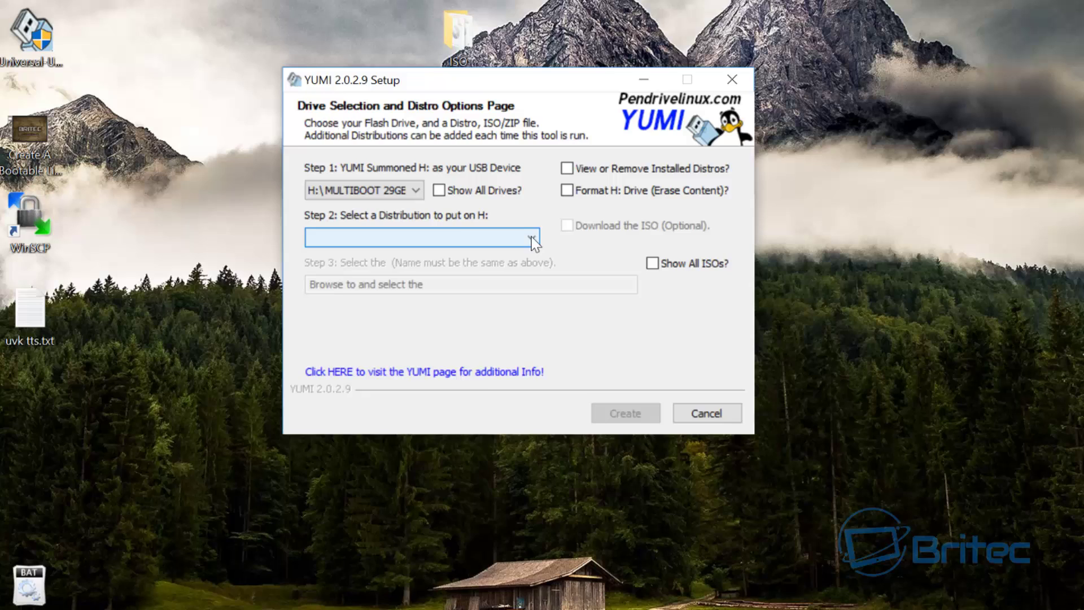
# - Choose Try Unlisted ISO (GRUB) as the distribution and load SpinRite.iso from the ISO folder
pyautogui.click(553, 276)
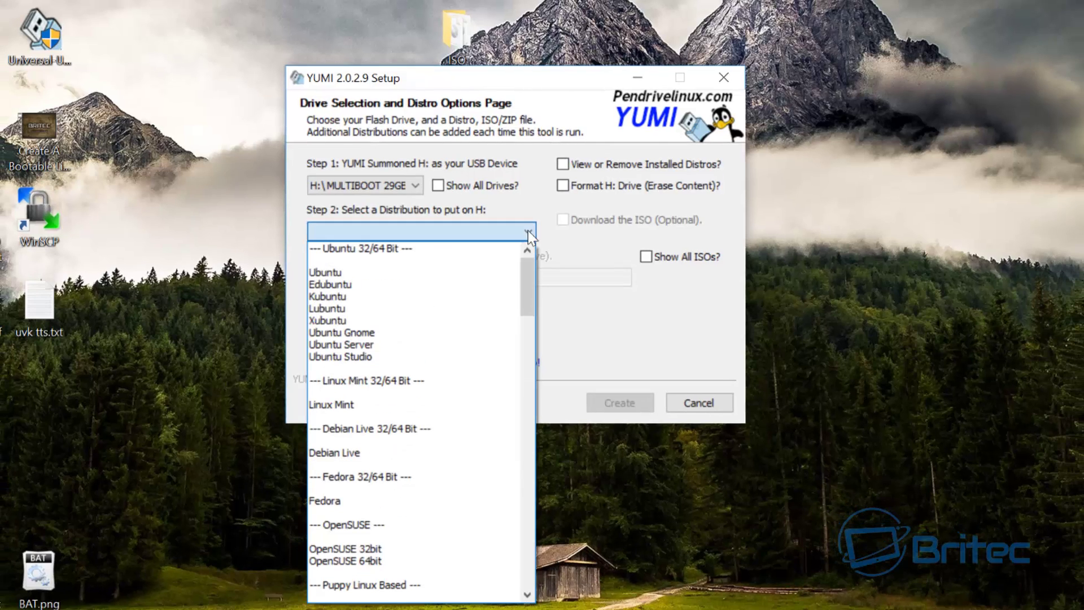
pyautogui.moveTo(526, 309); pyautogui.dragTo(514, 592)
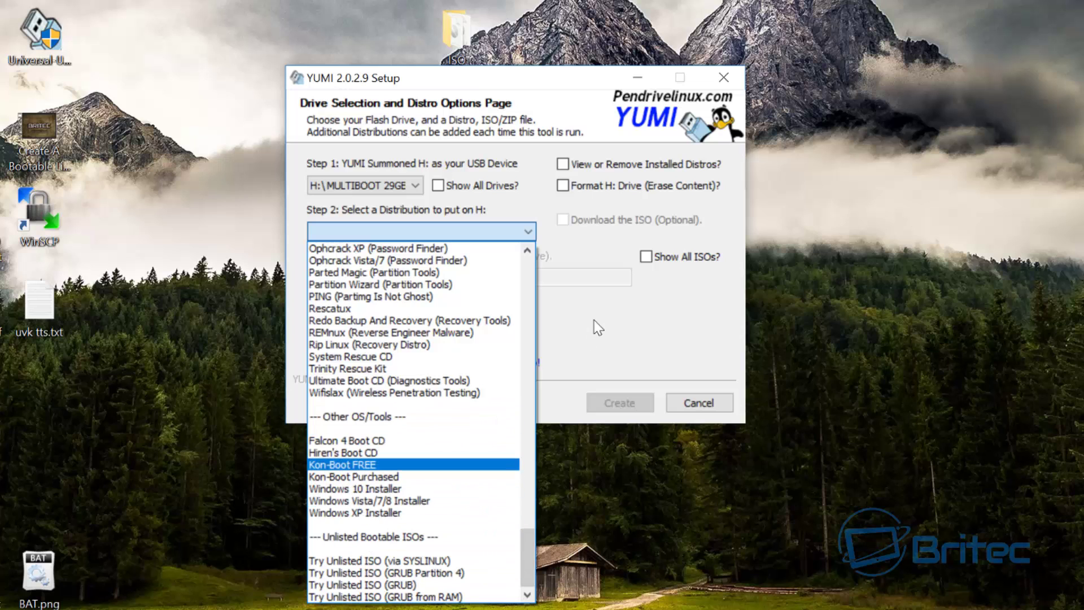
pyautogui.click(385, 584)
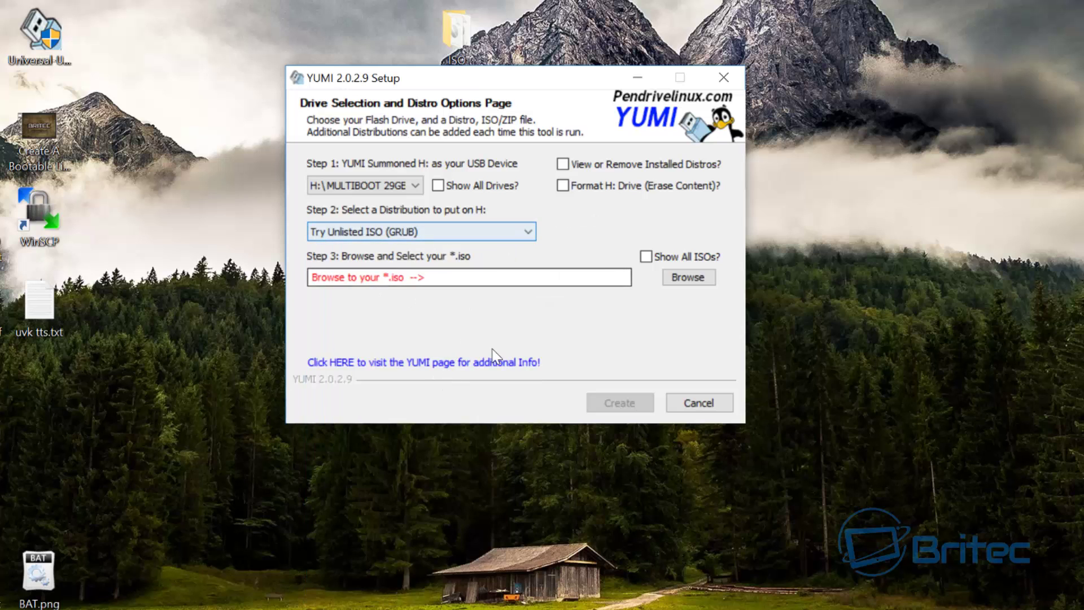
pyautogui.click(688, 277)
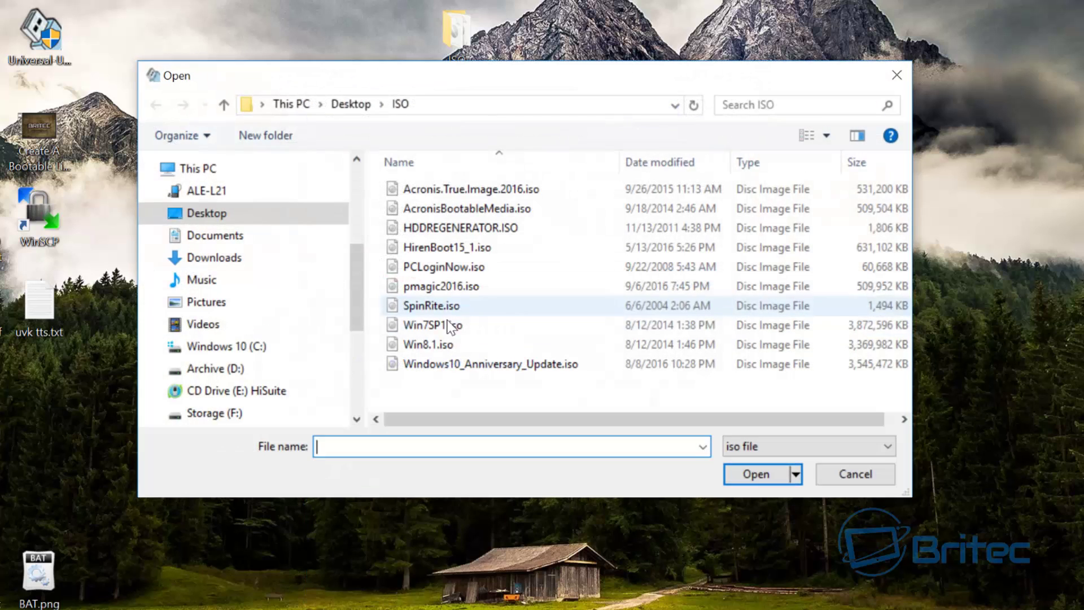
pyautogui.click(431, 325)
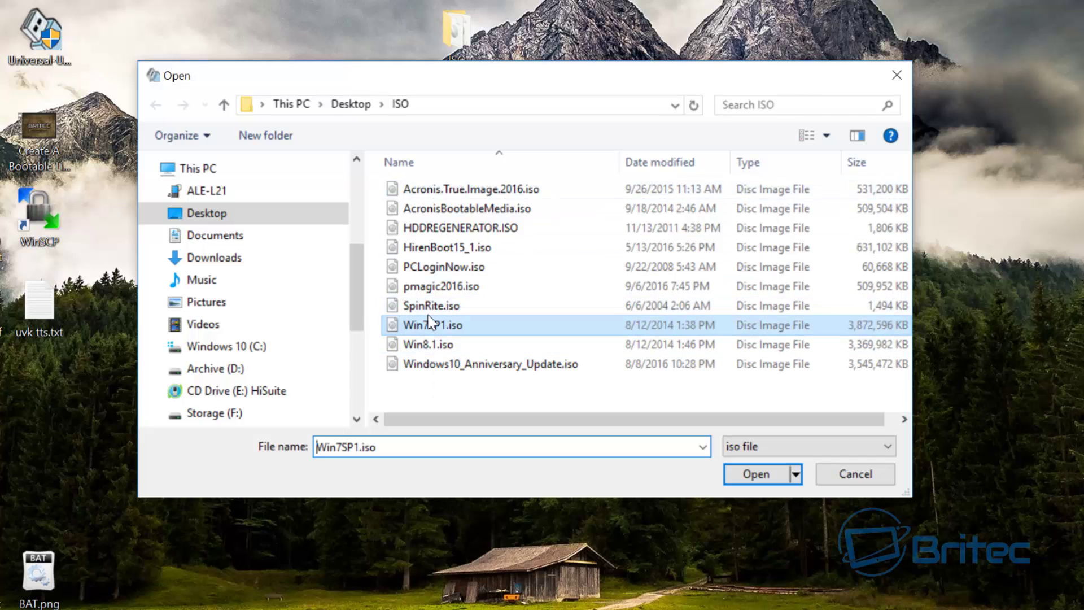
pyautogui.click(446, 308)
pyautogui.click(733, 471)
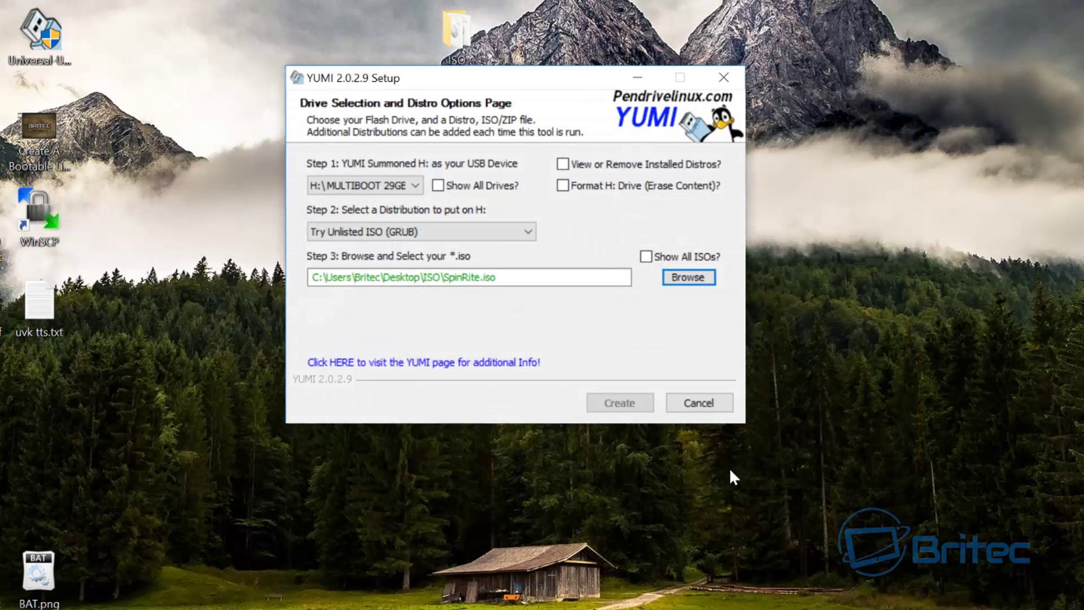
# - Install the SpinRite image on drive H: and agree to add another ISO
pyautogui.click(619, 403)
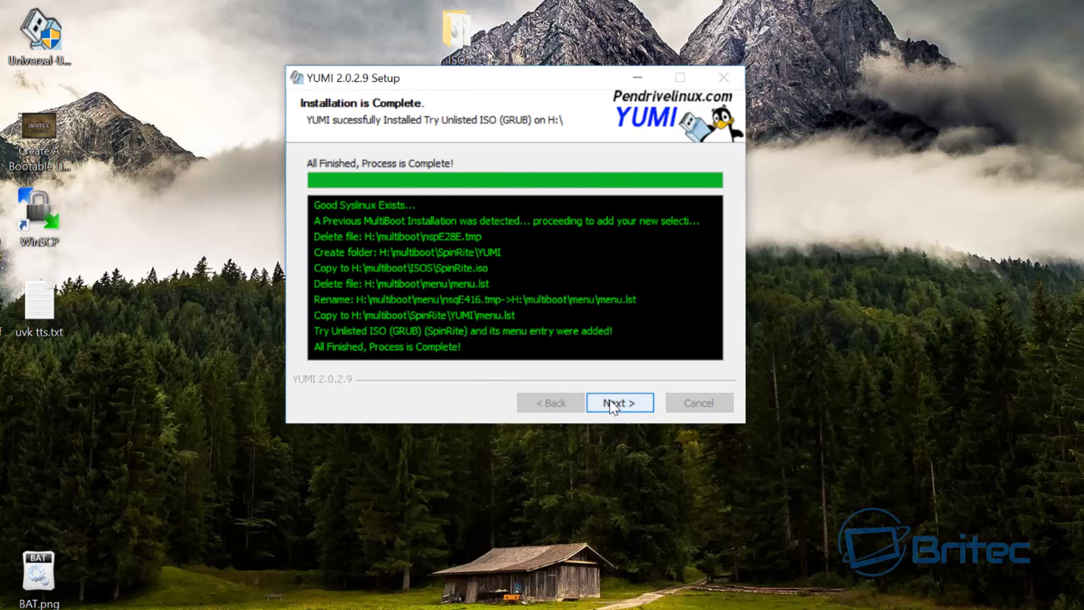
pyautogui.click(613, 404)
pyautogui.click(516, 310)
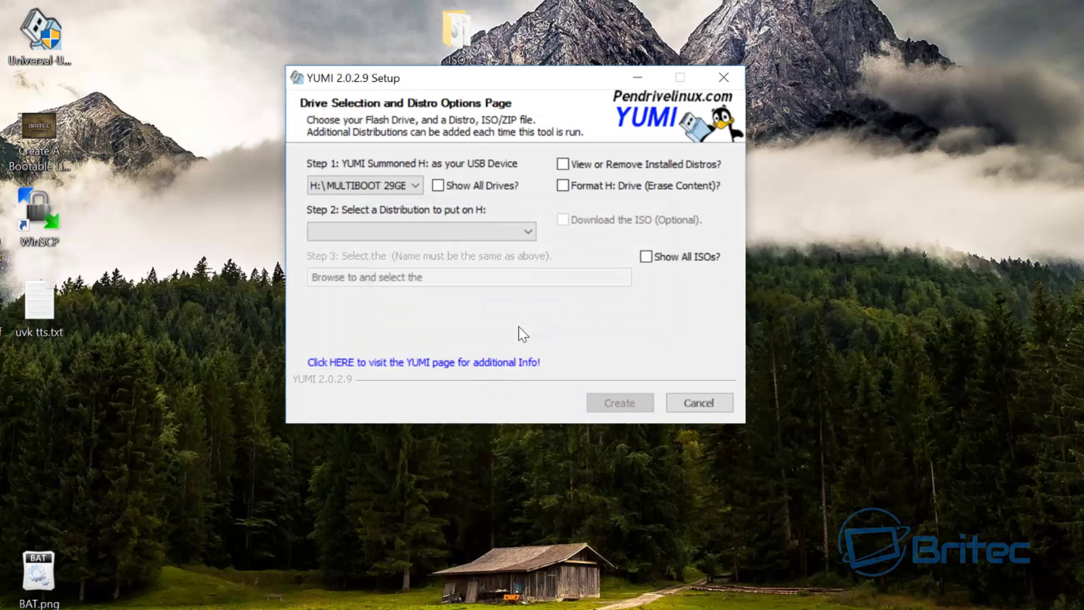
# - Choose Try Unlisted ISO (GRUB) as the distribution and load HDDREGENERATOR.ISO from the ISO folder
pyautogui.click(518, 226)
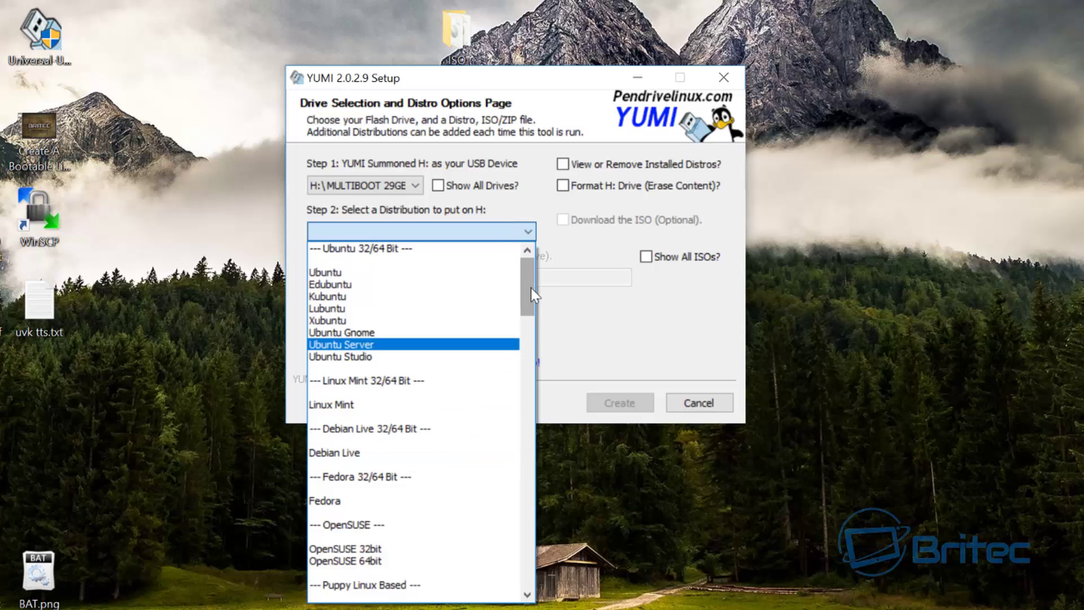
pyautogui.moveTo(530, 286); pyautogui.dragTo(525, 578)
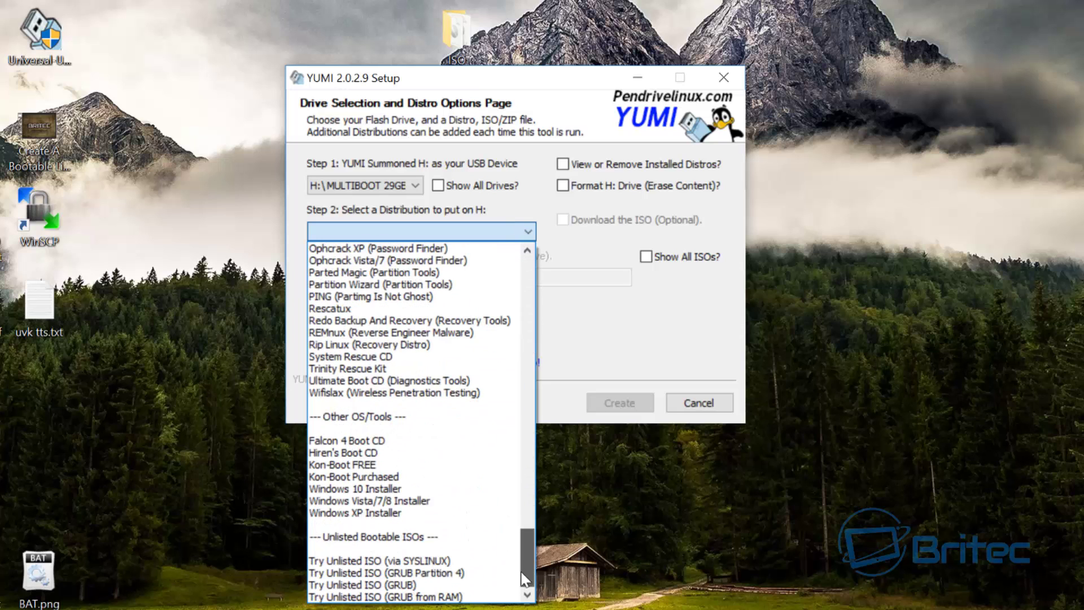
pyautogui.click(449, 584)
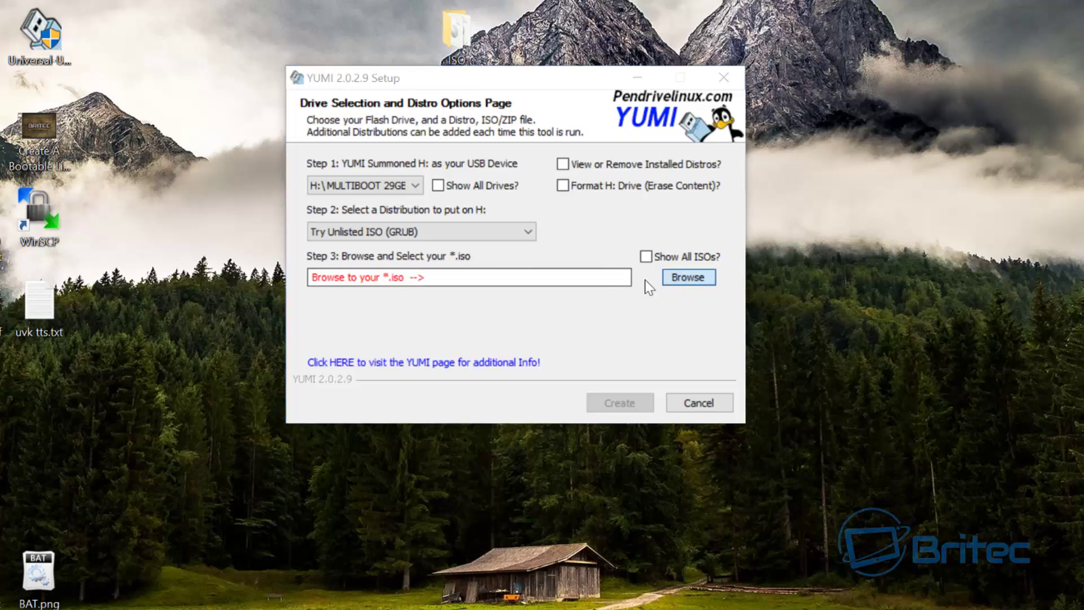
pyautogui.click(684, 277)
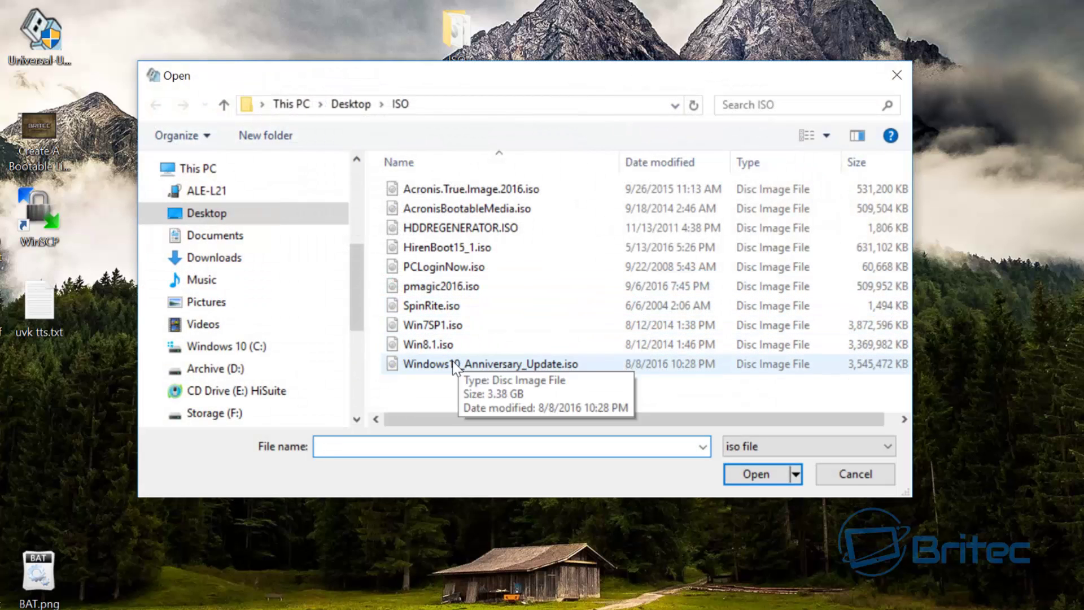
pyautogui.click(446, 227)
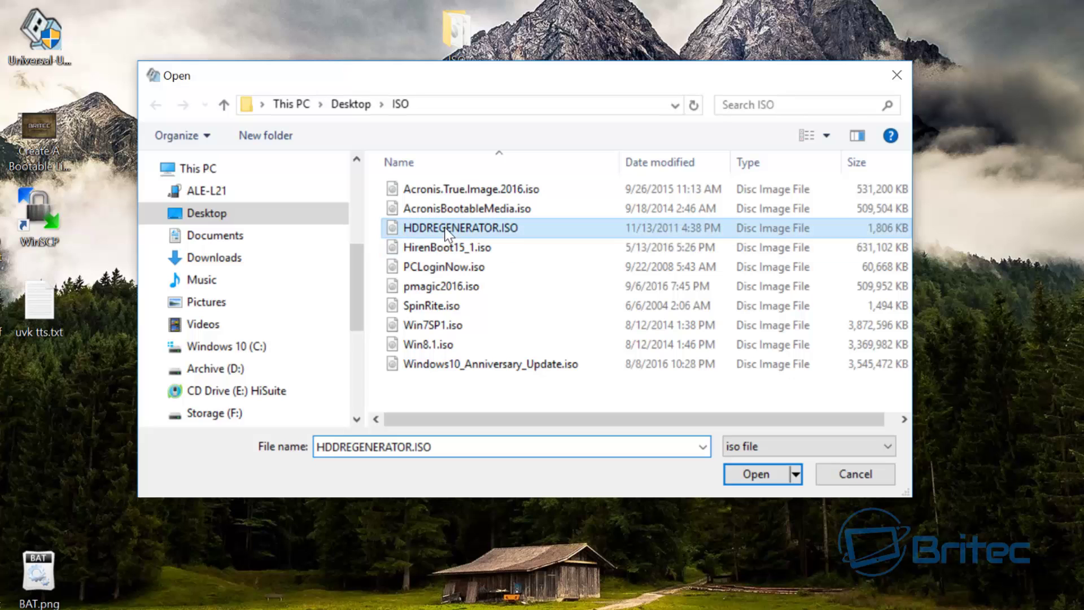
pyautogui.click(749, 474)
# - Install the HDDREGENERATOR image on drive H:, decline adding more ISOs and finish the YUMI setup
pyautogui.click(606, 402)
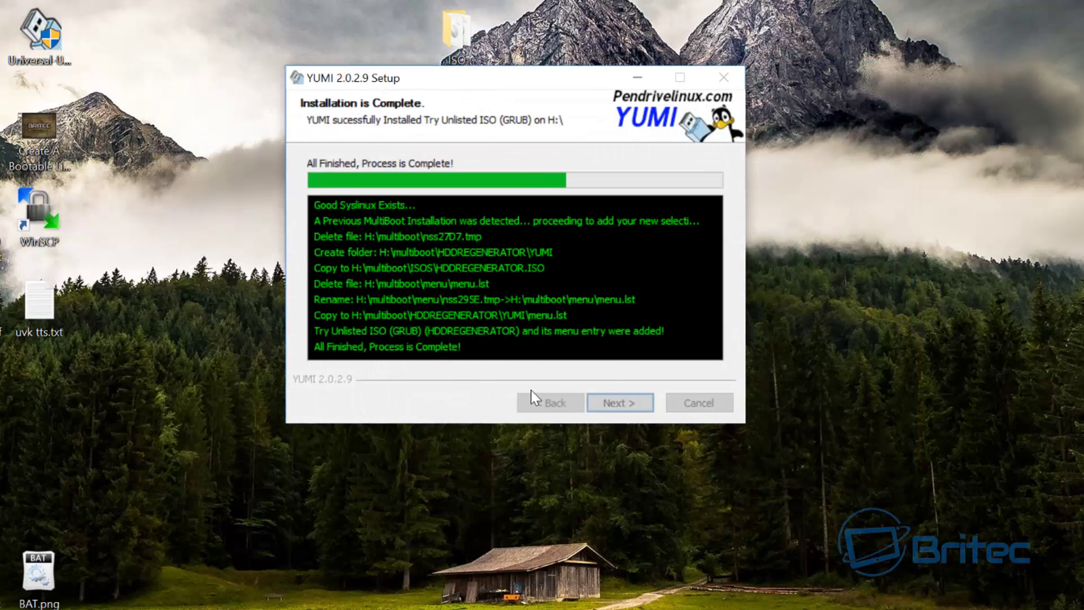
pyautogui.click(622, 403)
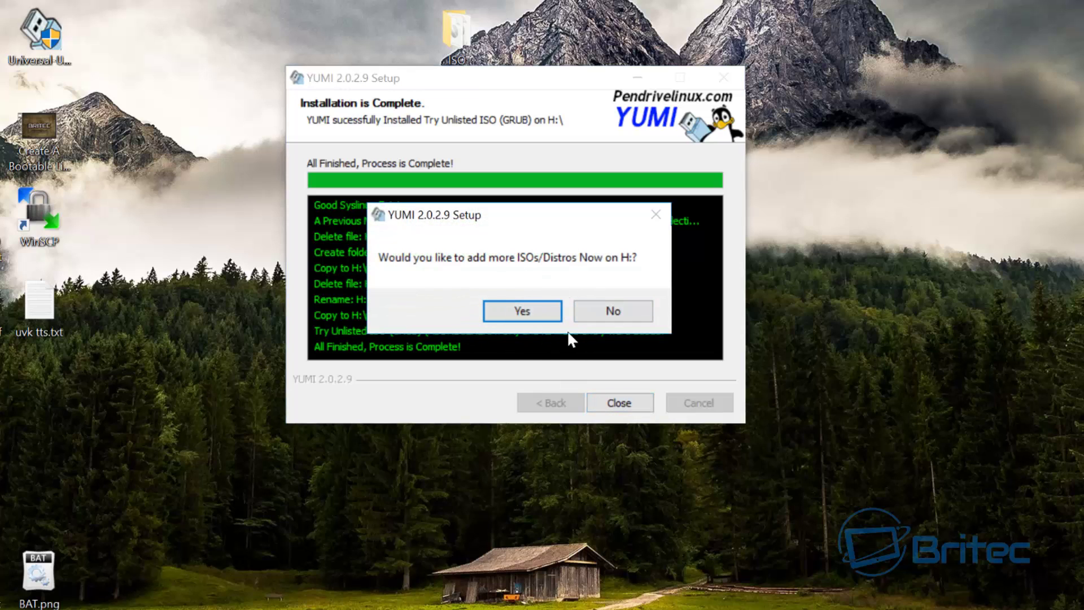
pyautogui.click(602, 315)
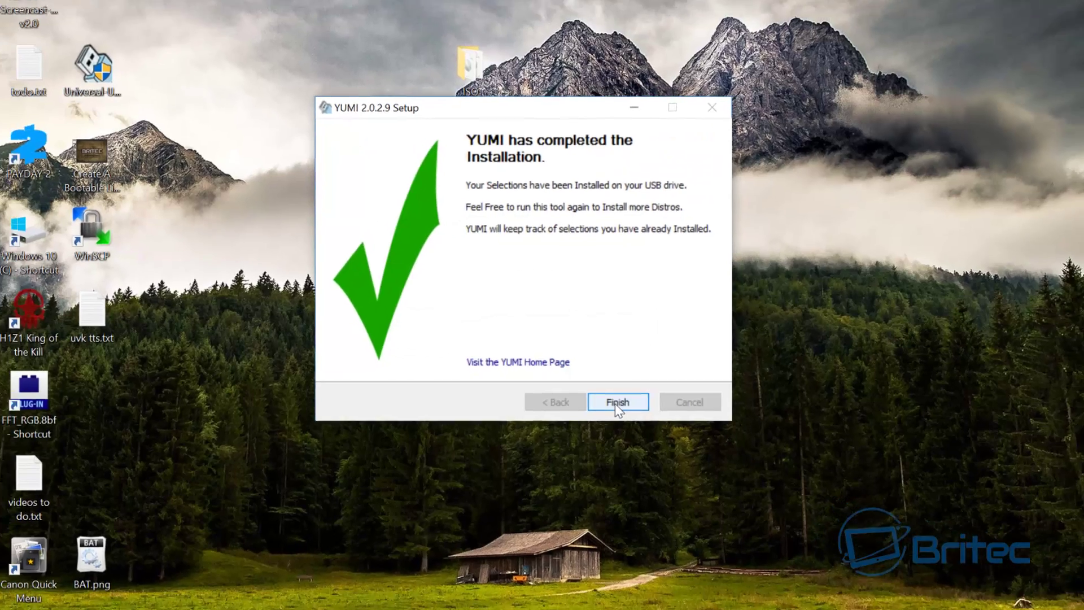
pyautogui.click(618, 402)
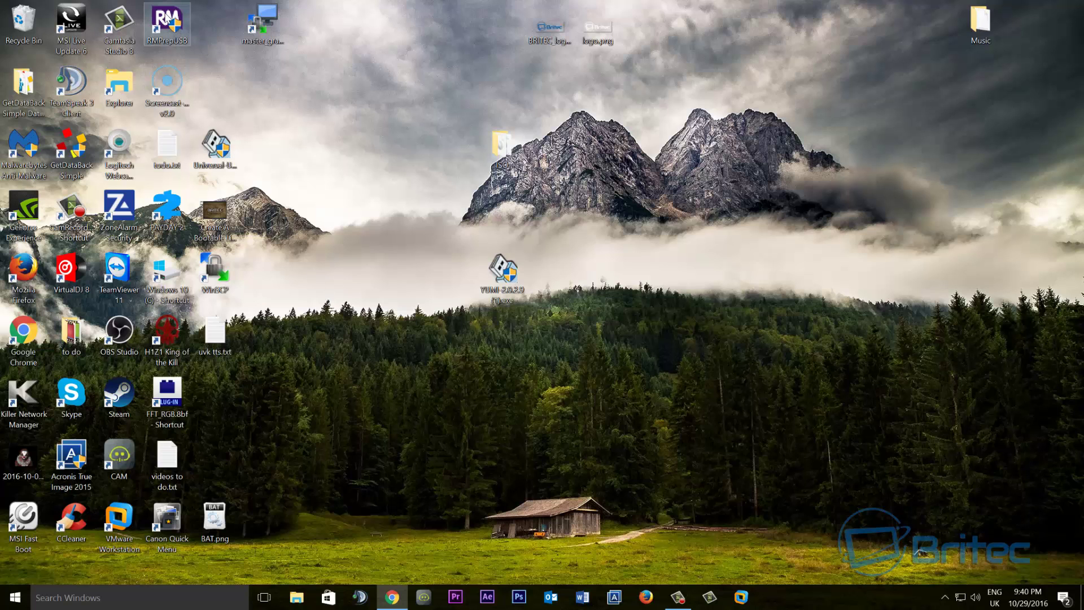
# - Open RMPrepUSB and test drive H: in the QEMU emulator, using the existing hard disk image (1) and 900 MiB of RAM
pyautogui.doubleClick(168, 22)
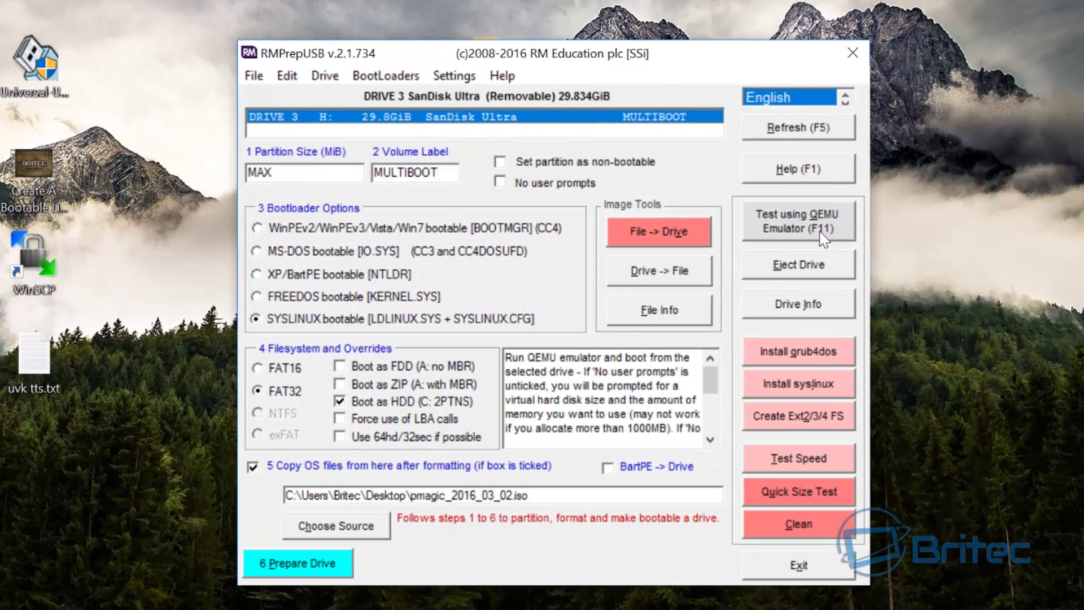
pyautogui.click(785, 221)
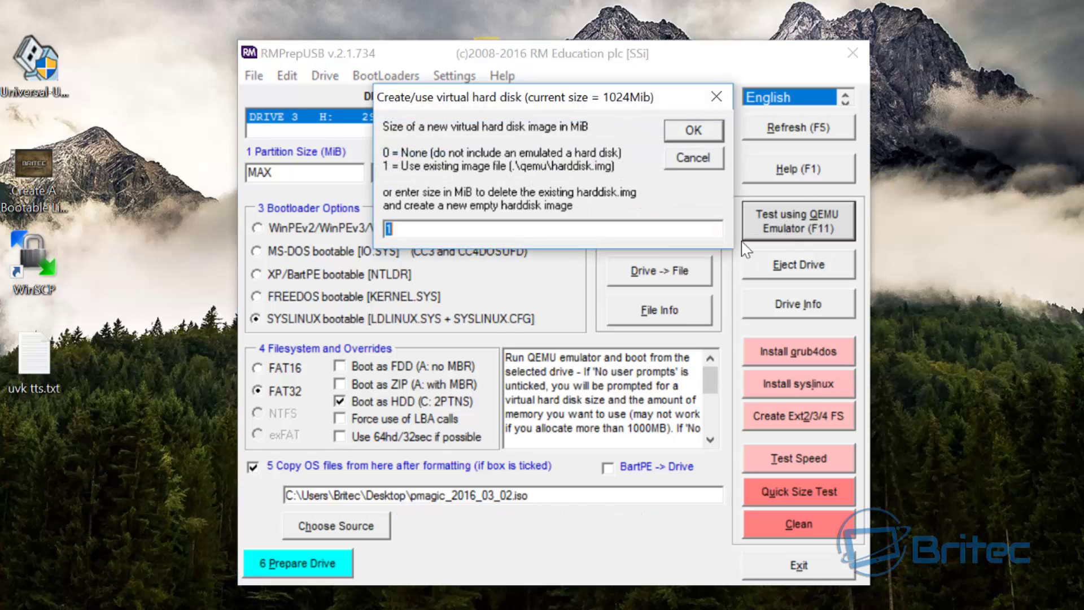
pyautogui.click(689, 132)
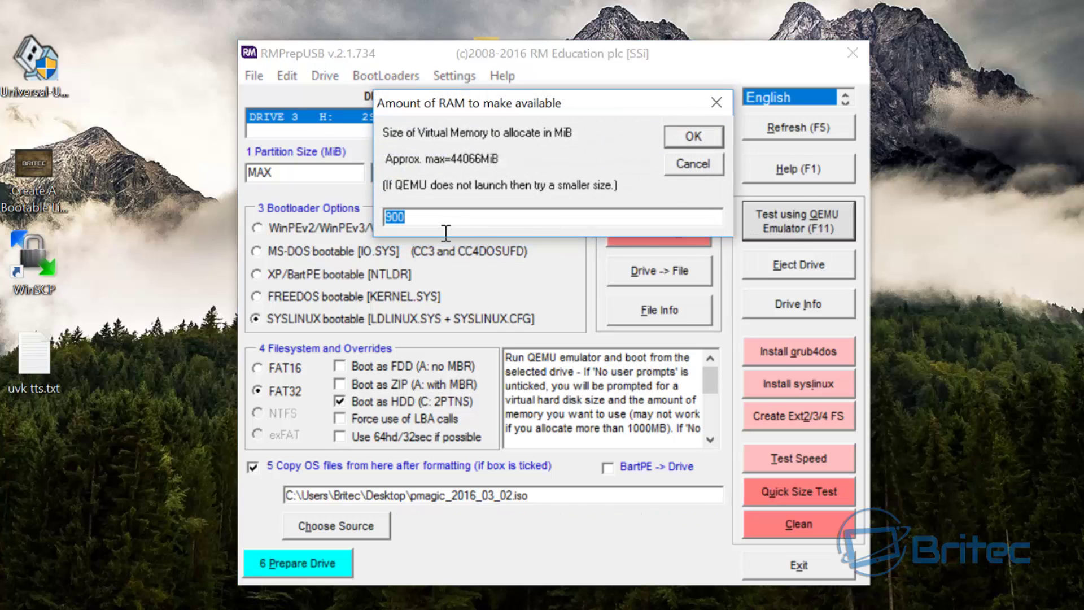
pyautogui.click(686, 144)
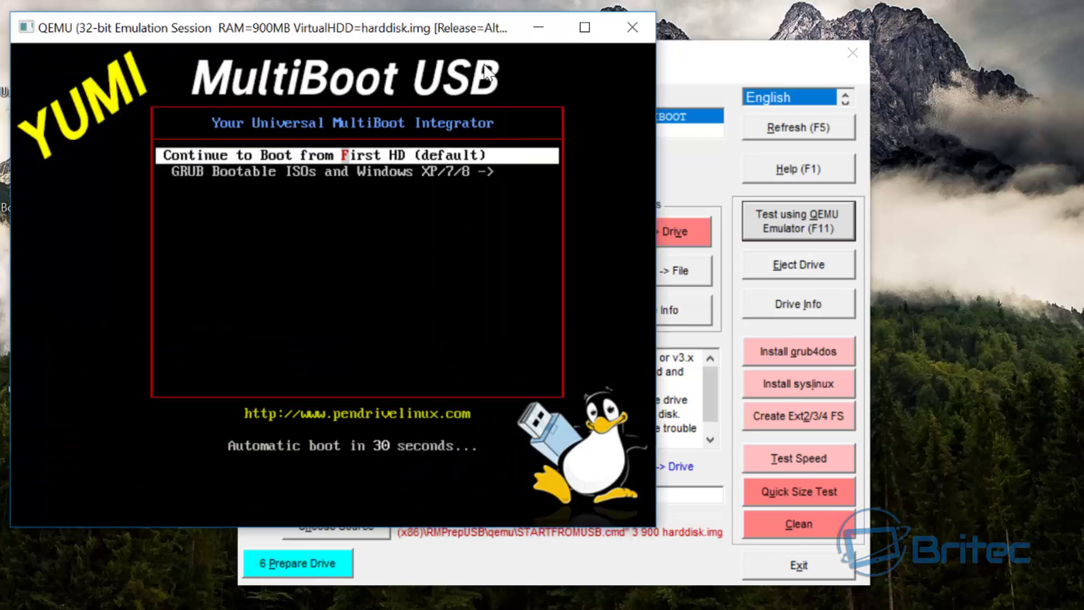
pyautogui.moveTo(353, 22); pyautogui.dragTo(571, 70)
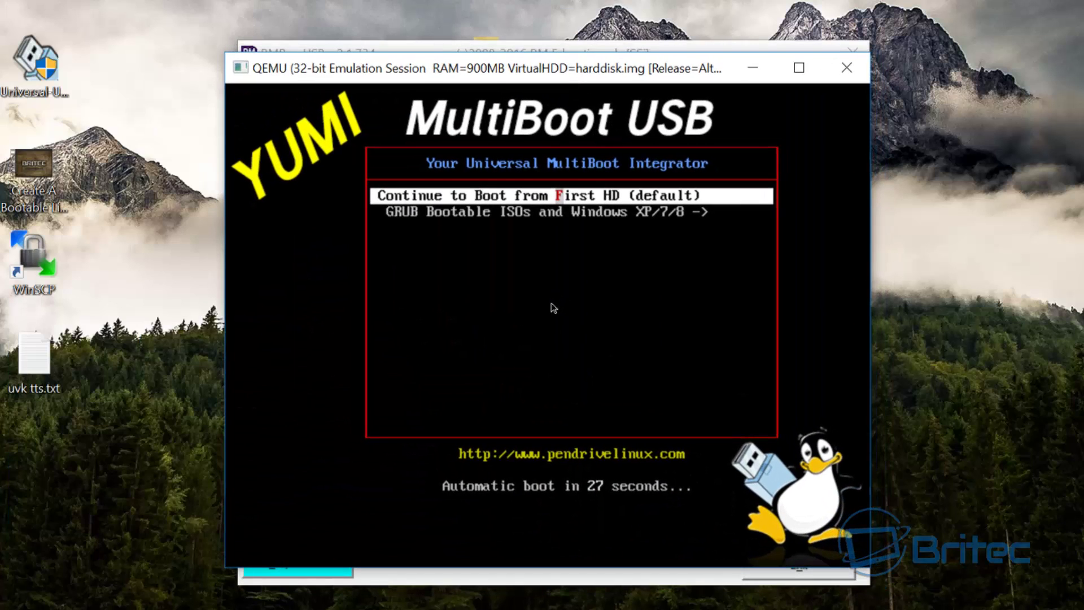
# - Boot HDDREGENERATOR.ISO from the GRUB Bootable ISOs and Windows XP/7/8 submenu, and close the emulator and RMPrepUSB
pyautogui.press('Down')
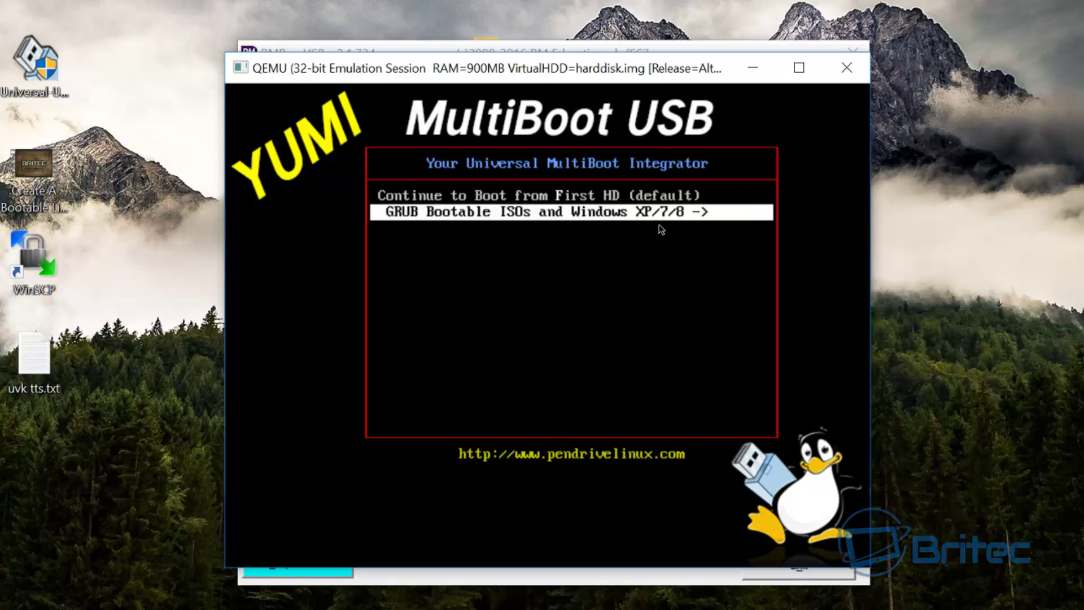
pyautogui.press('Return')
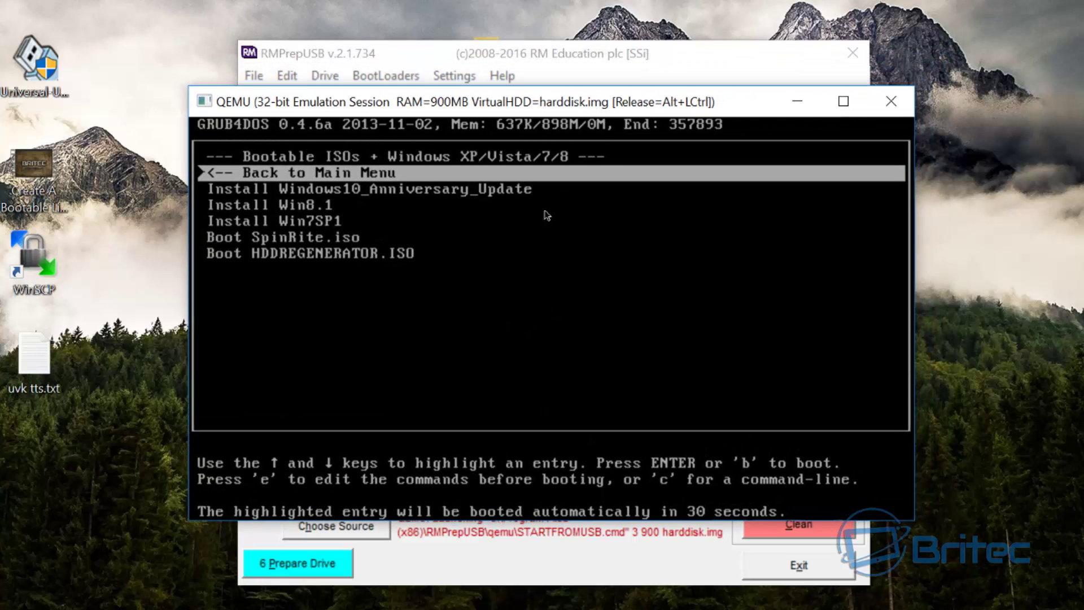
pyautogui.press('Down')
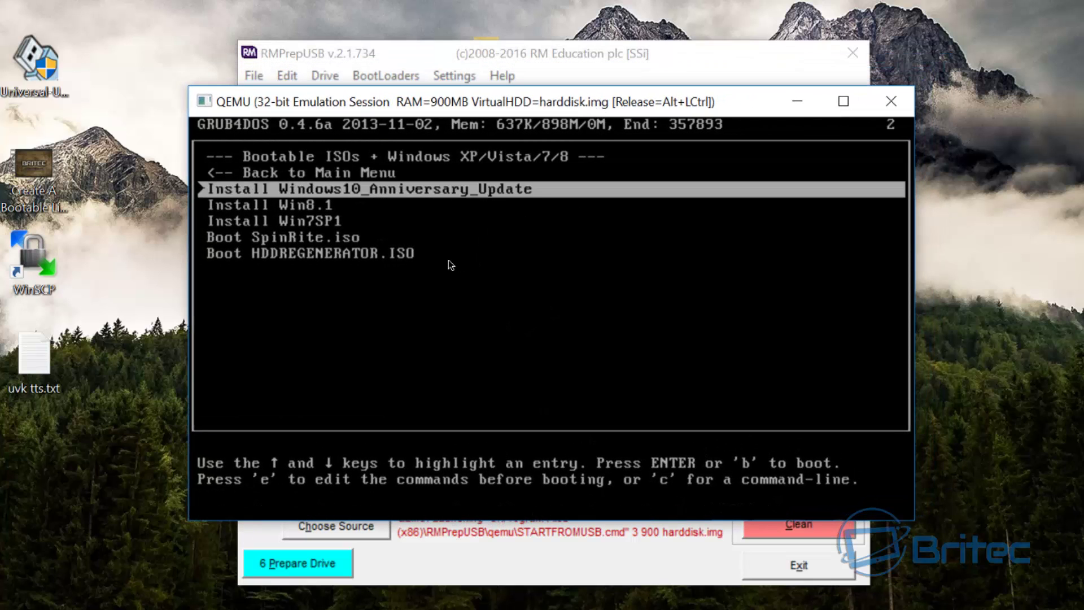
pyautogui.press('Down')
pyautogui.press('Down')
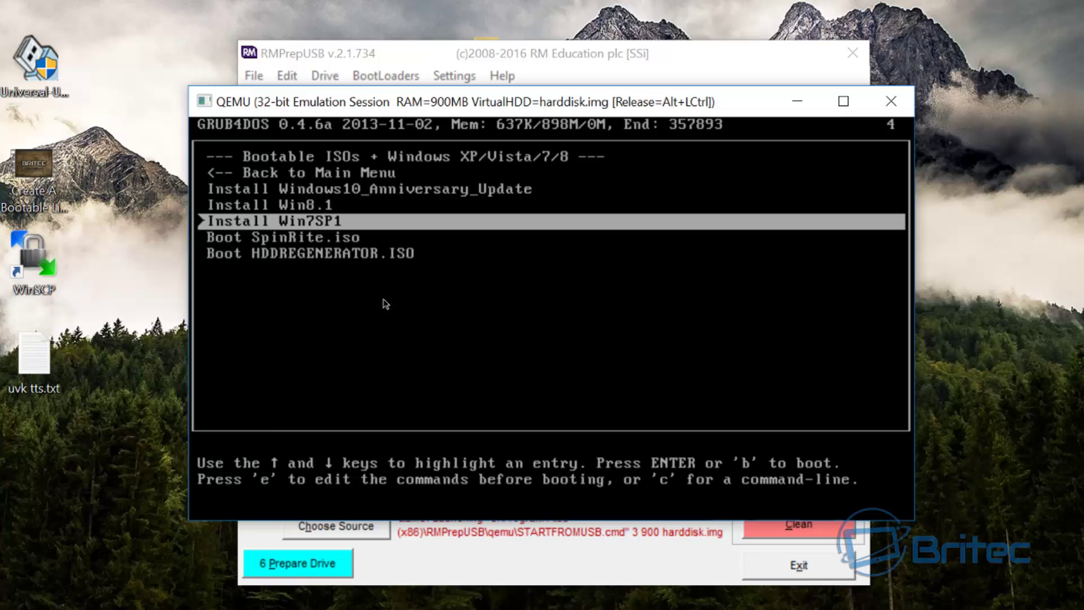
pyautogui.press('Down')
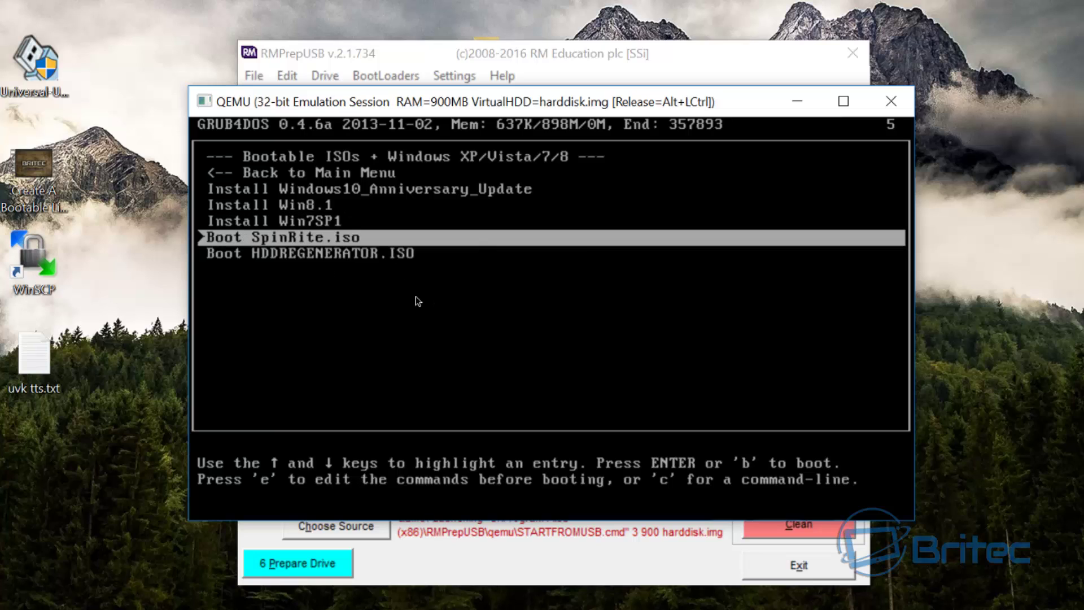
pyautogui.press('Down')
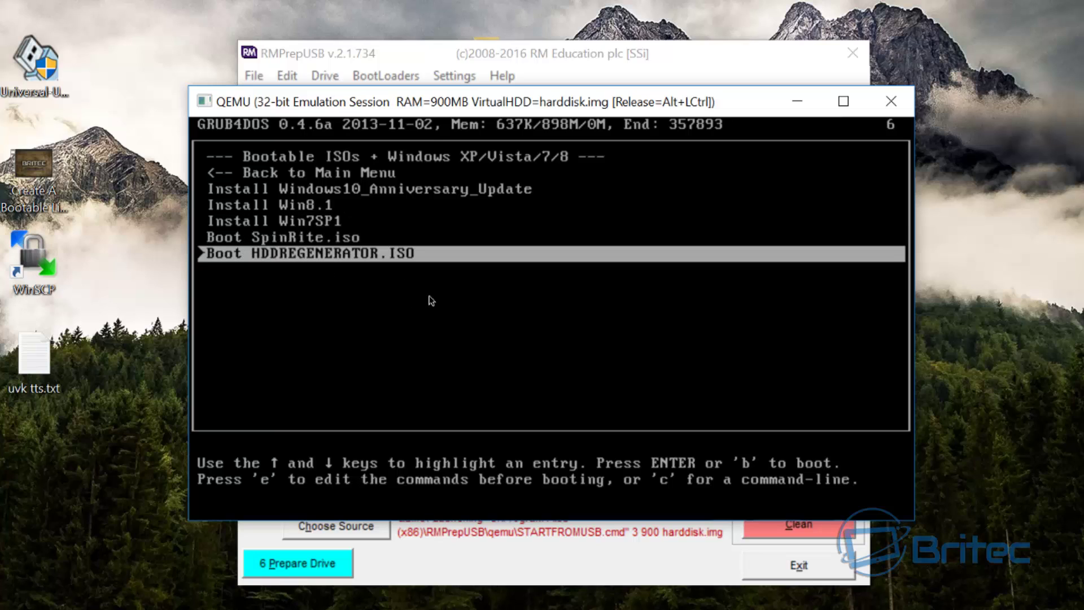
pyautogui.press('Return')
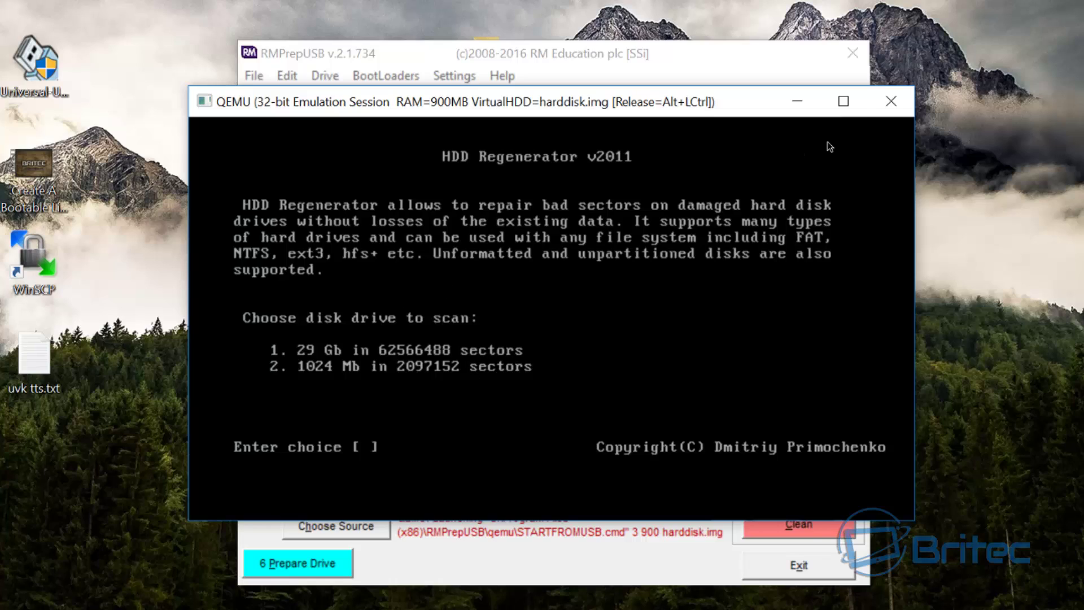
pyautogui.click(890, 101)
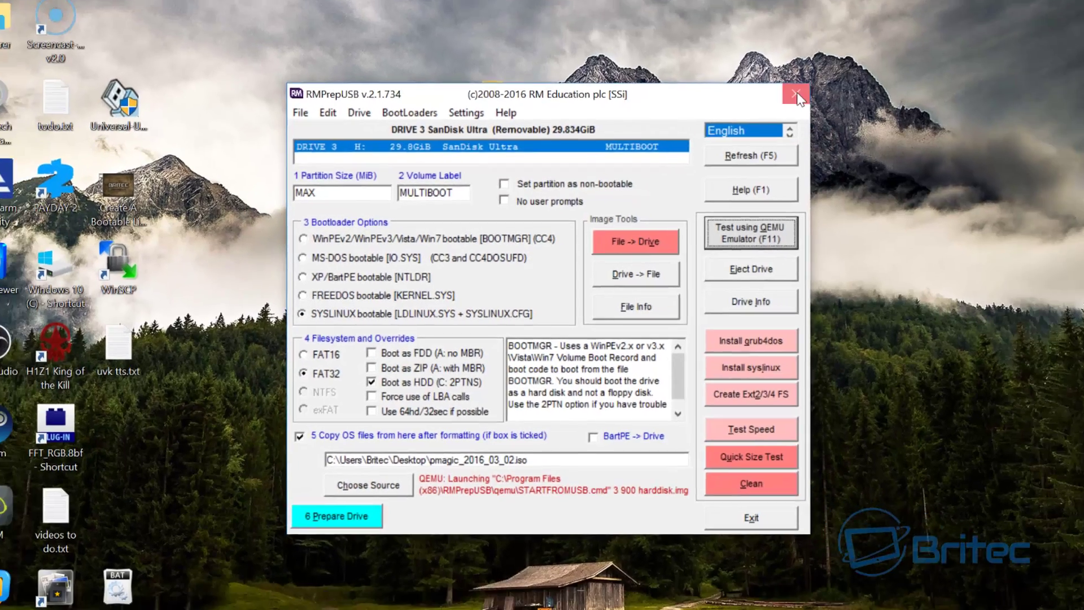
pyautogui.click(797, 97)
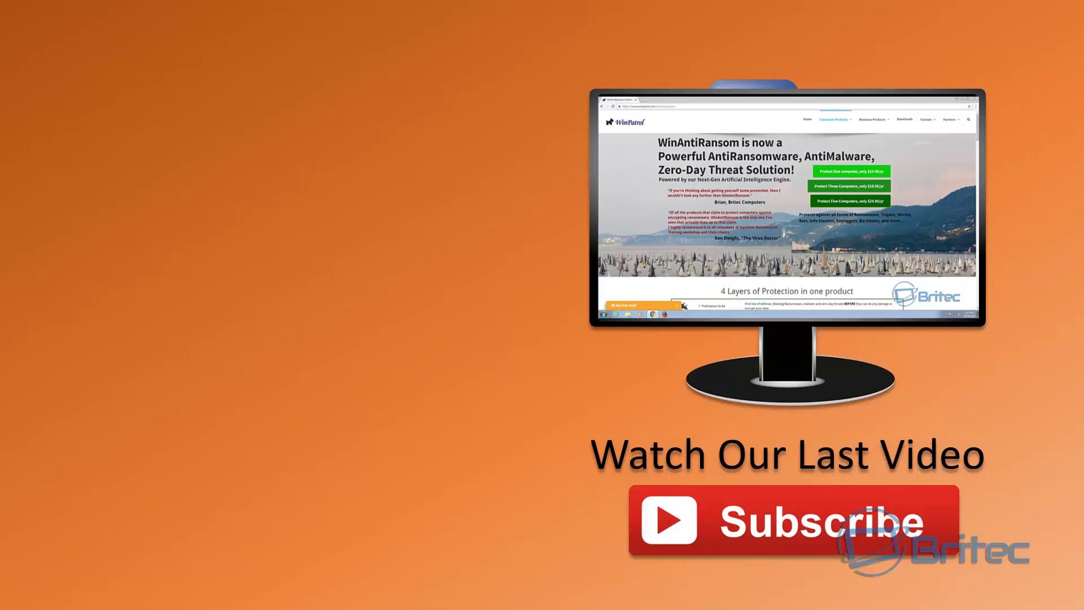